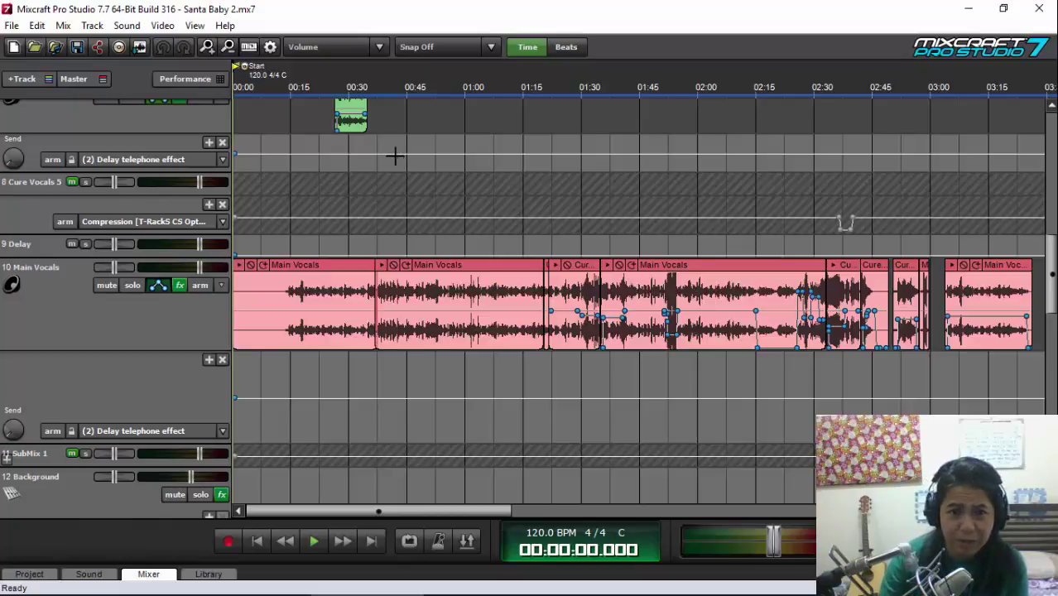
Step: Play the song briefly from 0:45, then open the Main Vocals track's Neutron editor
click(408, 83)
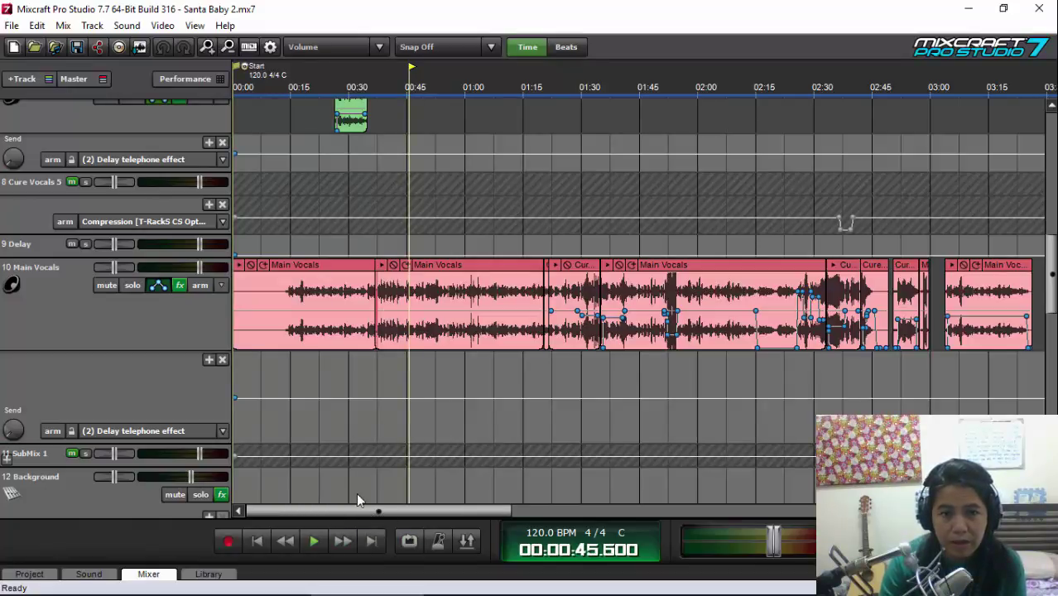
click(314, 547)
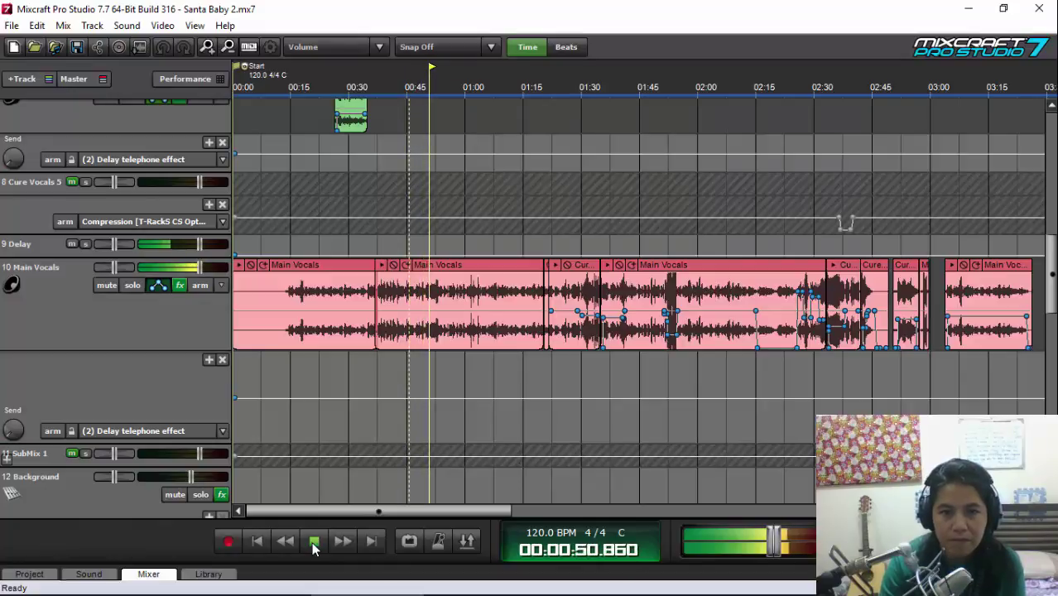
click(314, 546)
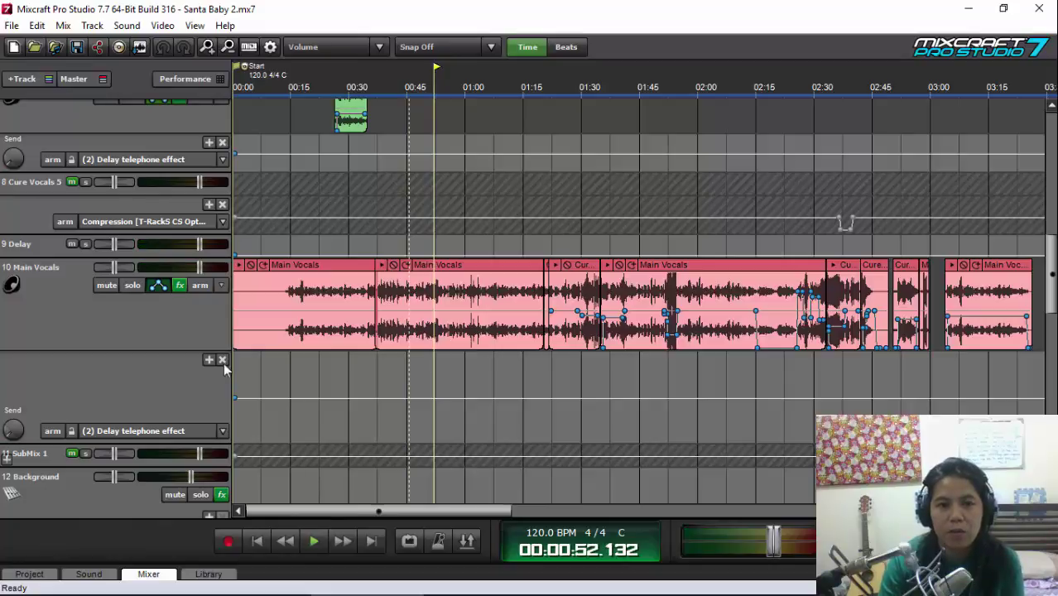
click(177, 286)
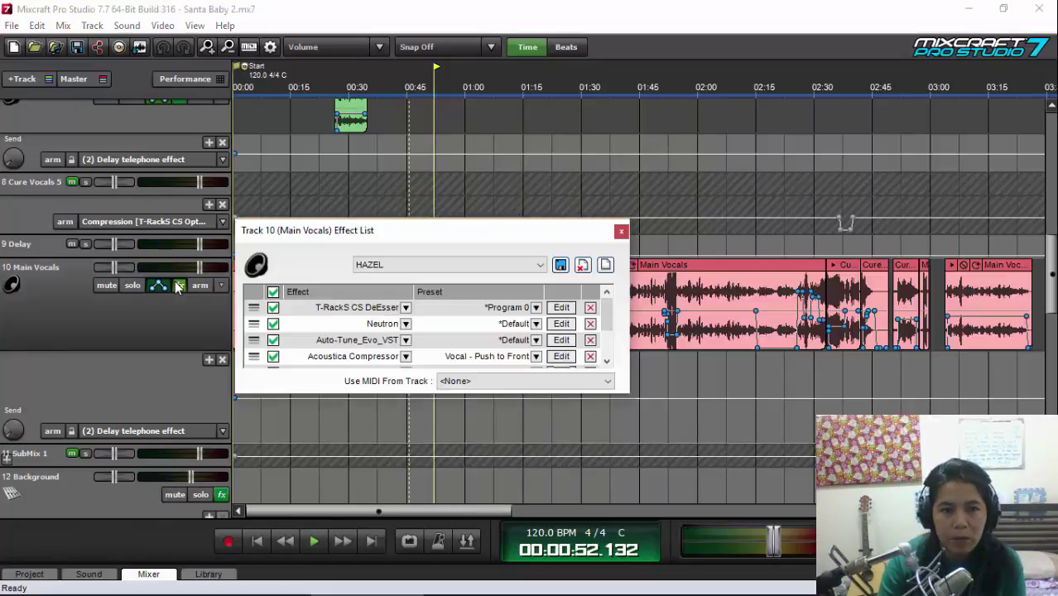
click(567, 324)
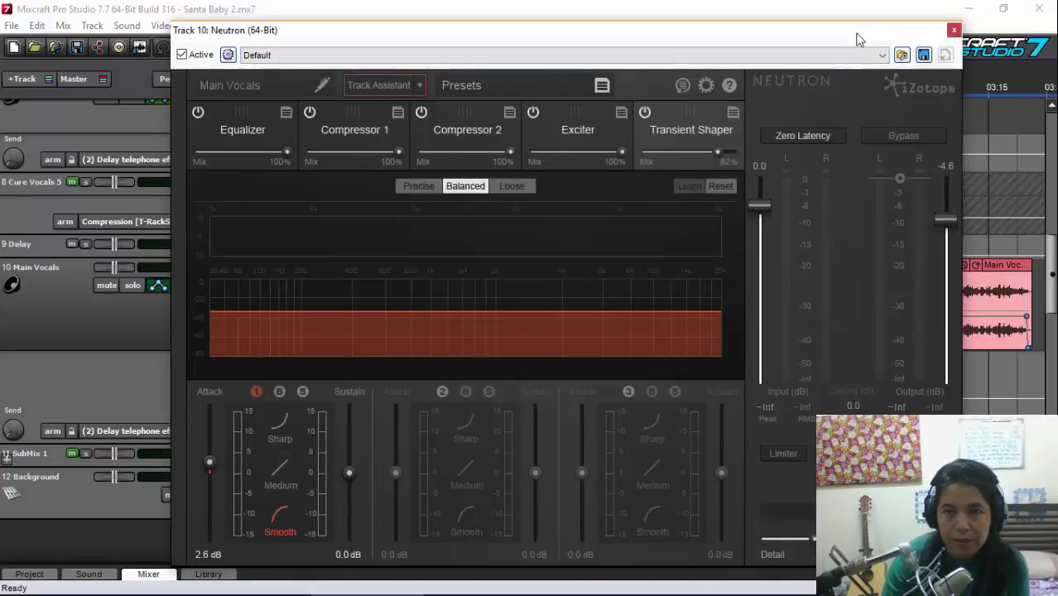
Step: Enable transient band 3 and order modules Equalizer, Transient Shaper, Compressor 2, Compressor 1, Exciter
drag(857, 33, 802, 25)
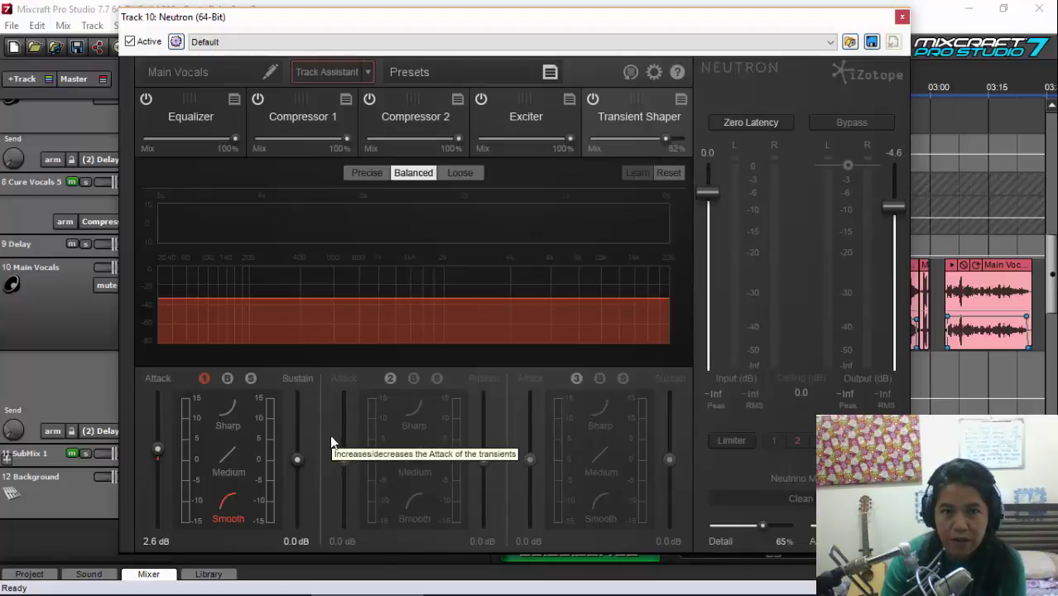
click(570, 376)
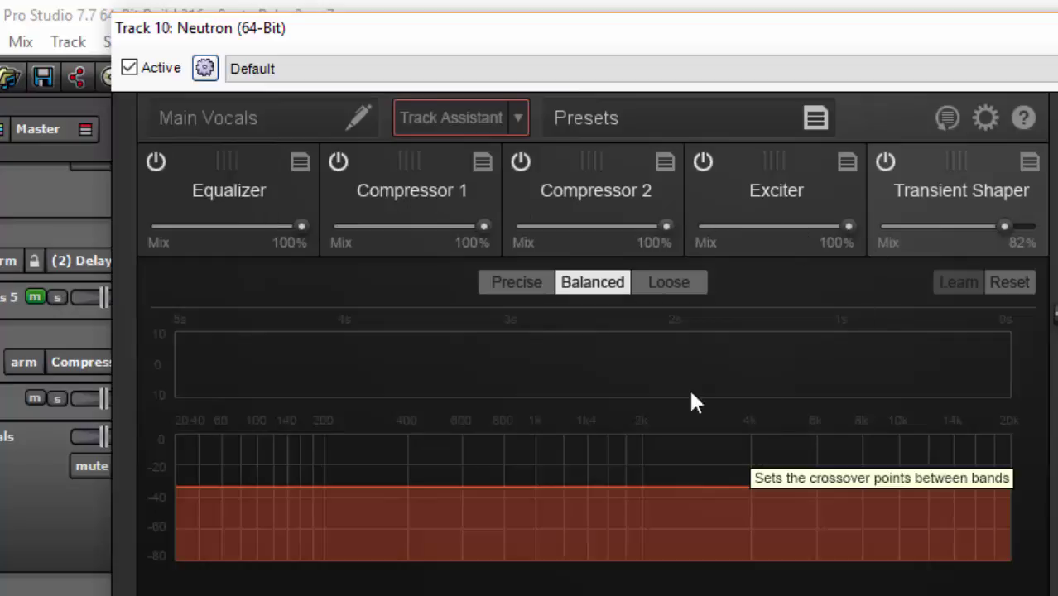
drag(230, 186, 559, 215)
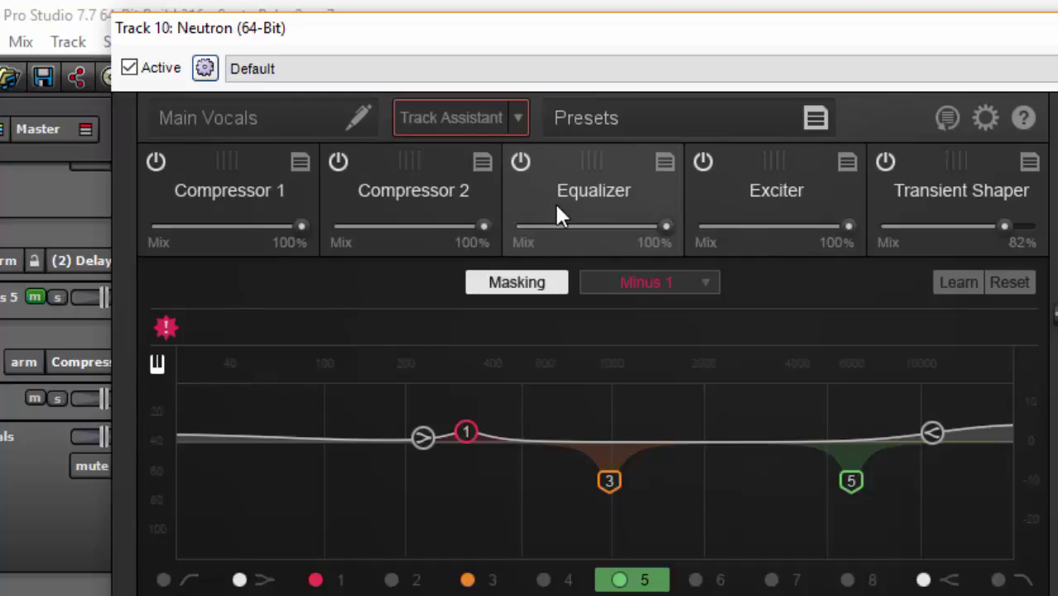
drag(903, 189, 169, 219)
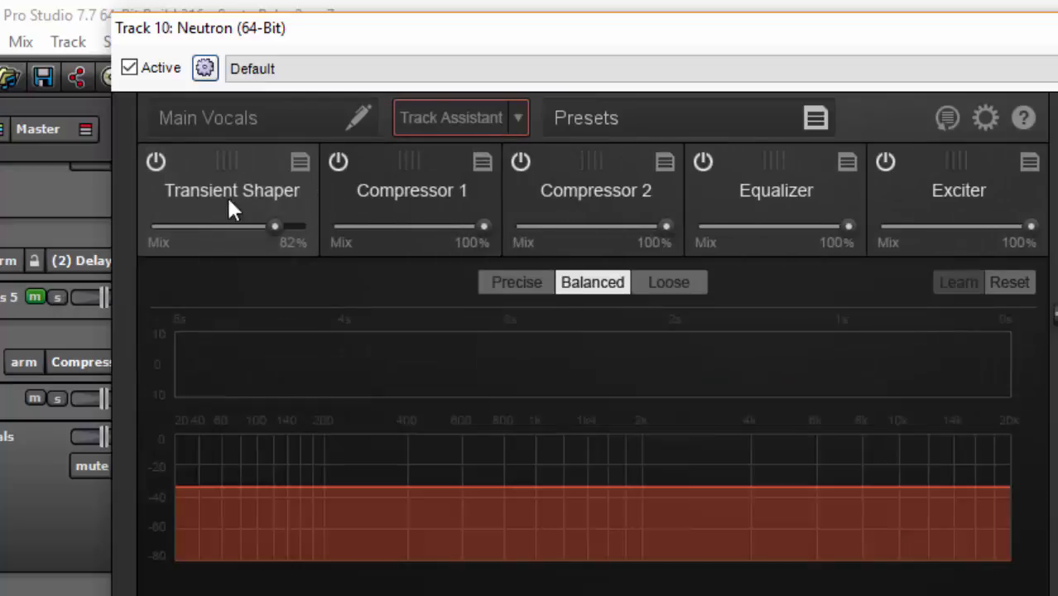
drag(444, 192, 863, 178)
drag(662, 190, 52, 190)
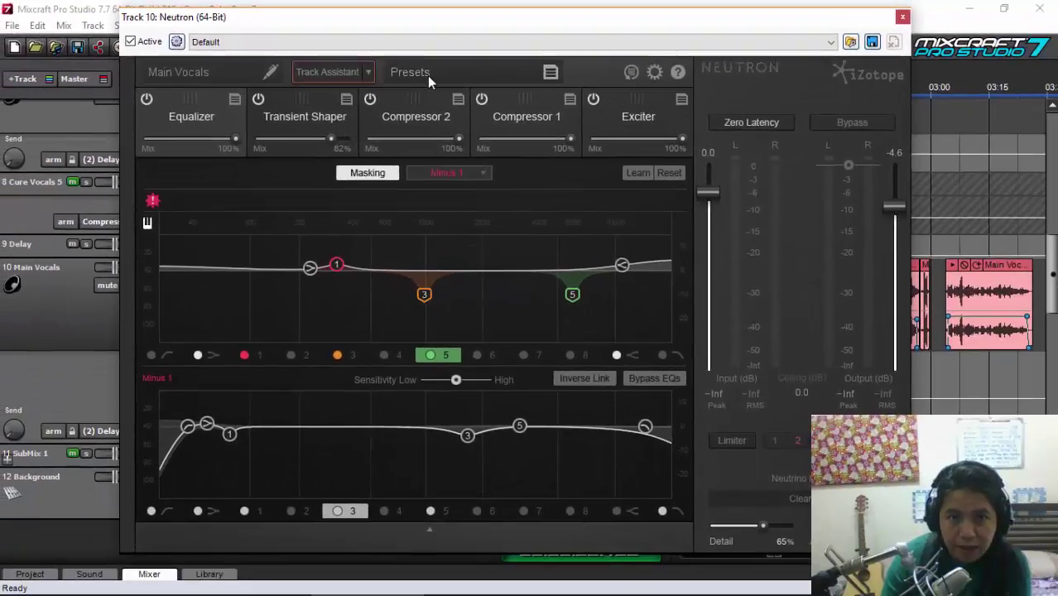
click(551, 73)
scroll(575, 207, down, 13)
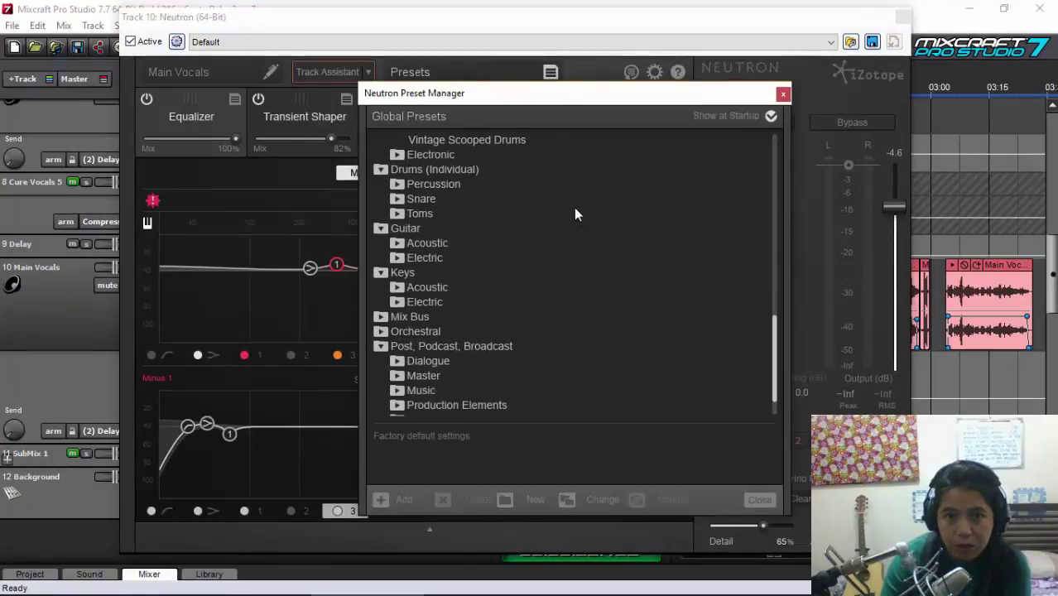
scroll(574, 207, up, 13)
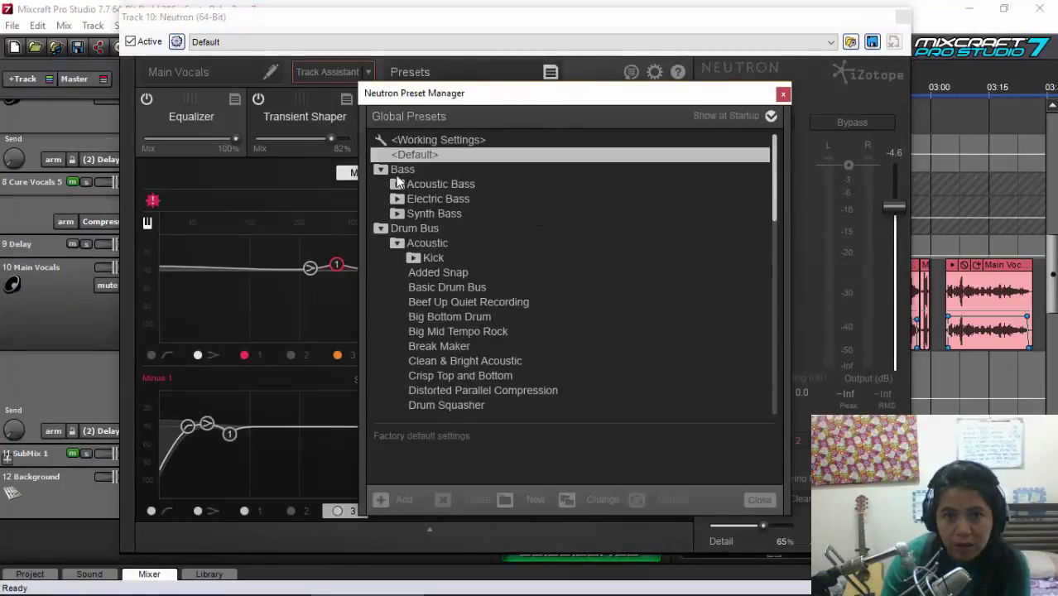
scroll(418, 229, down, 13)
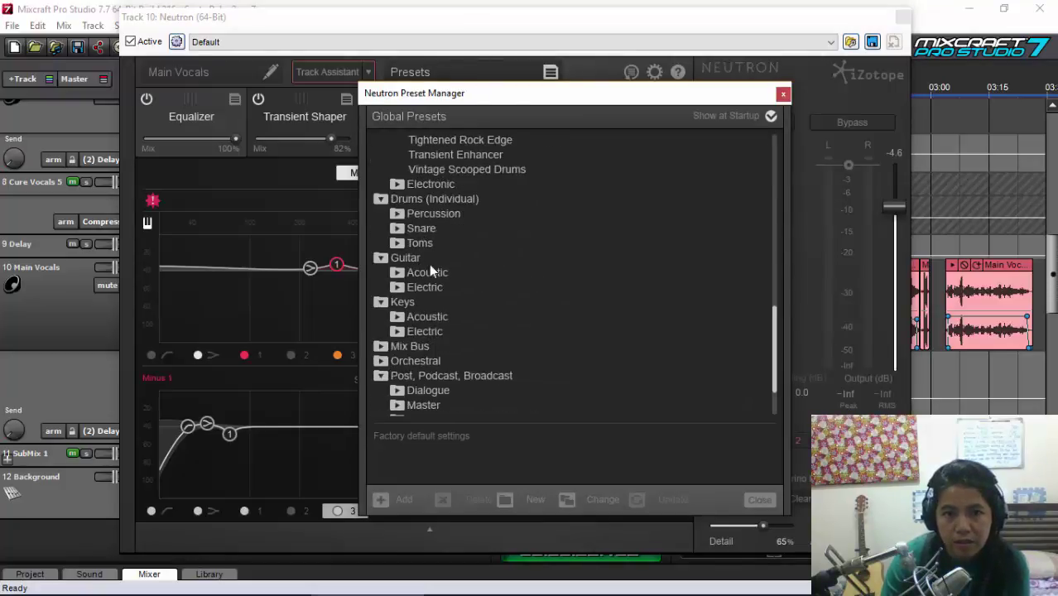
scroll(429, 264, down, 2)
scroll(429, 264, up, 2)
scroll(416, 256, down, 1)
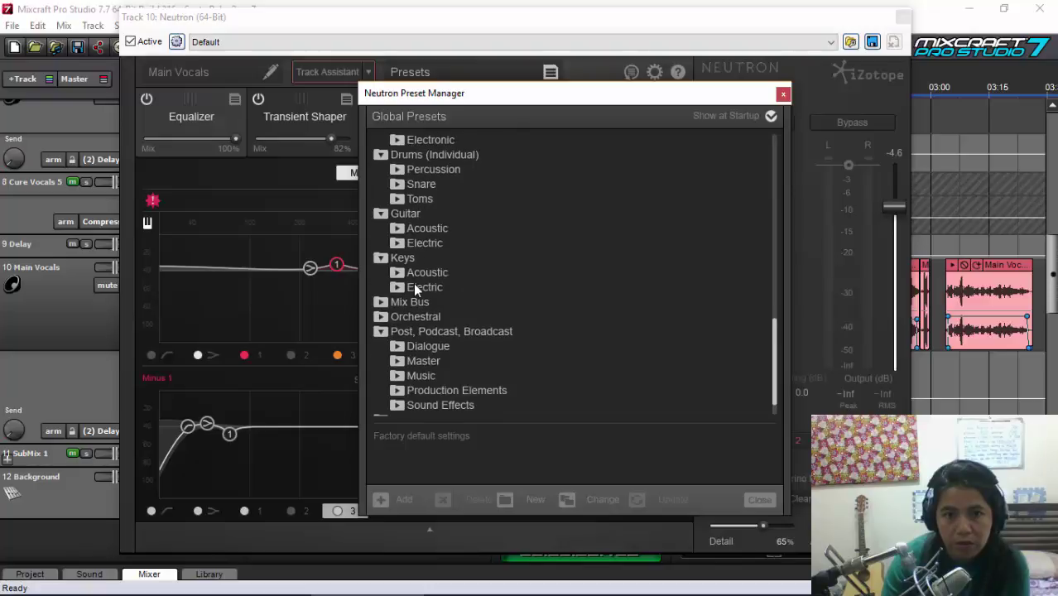
scroll(428, 304, down, 1)
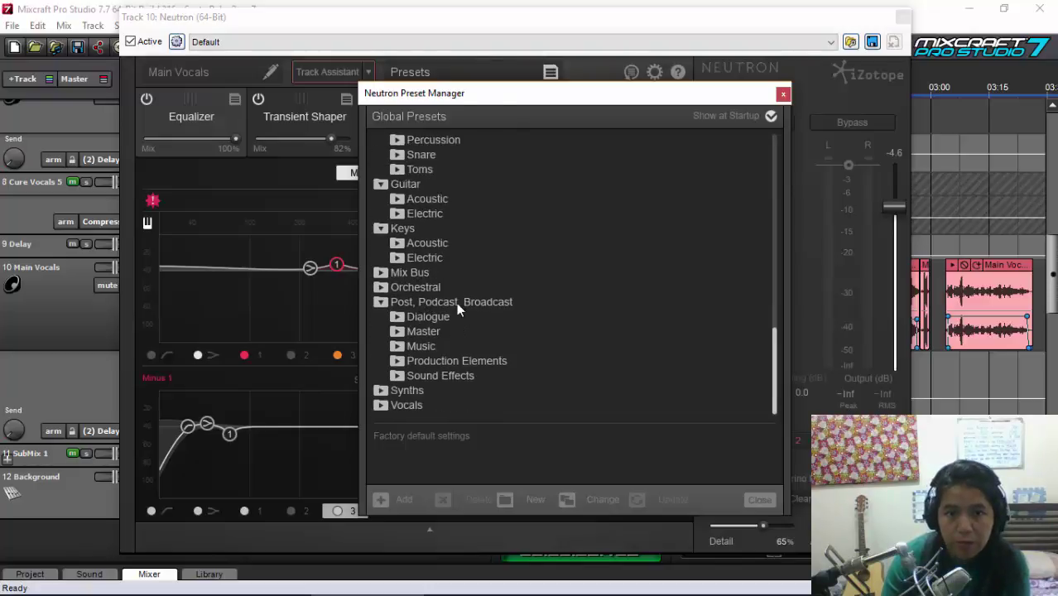
click(408, 407)
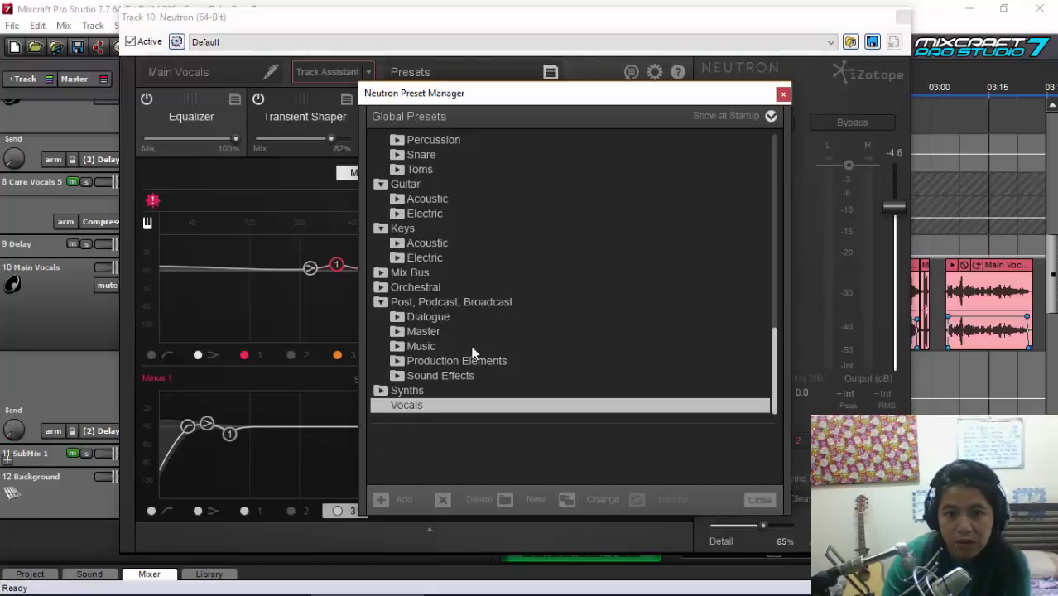
click(380, 405)
scroll(424, 323, down, 4)
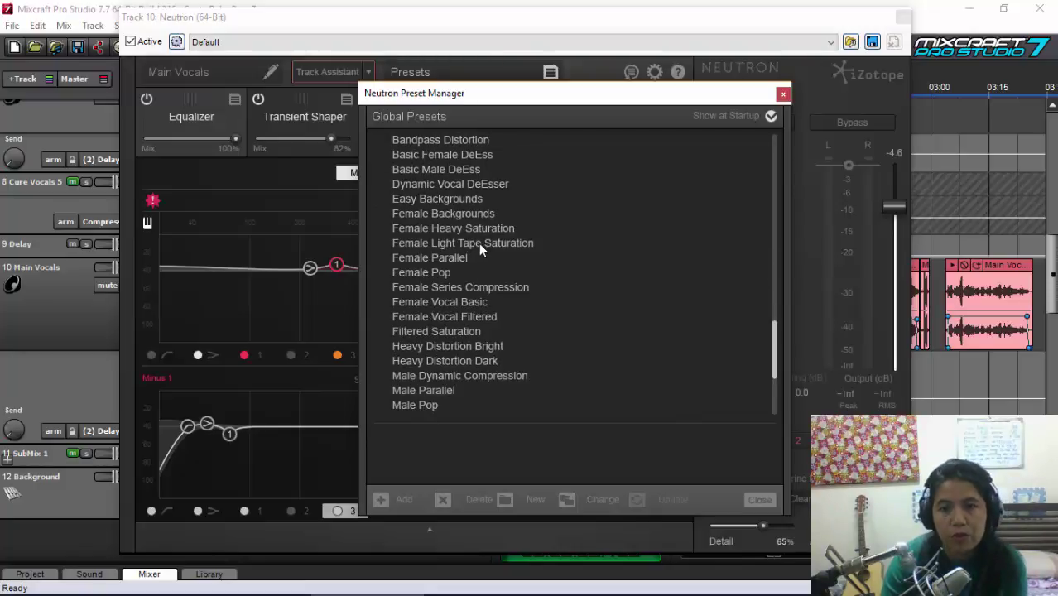
click(783, 94)
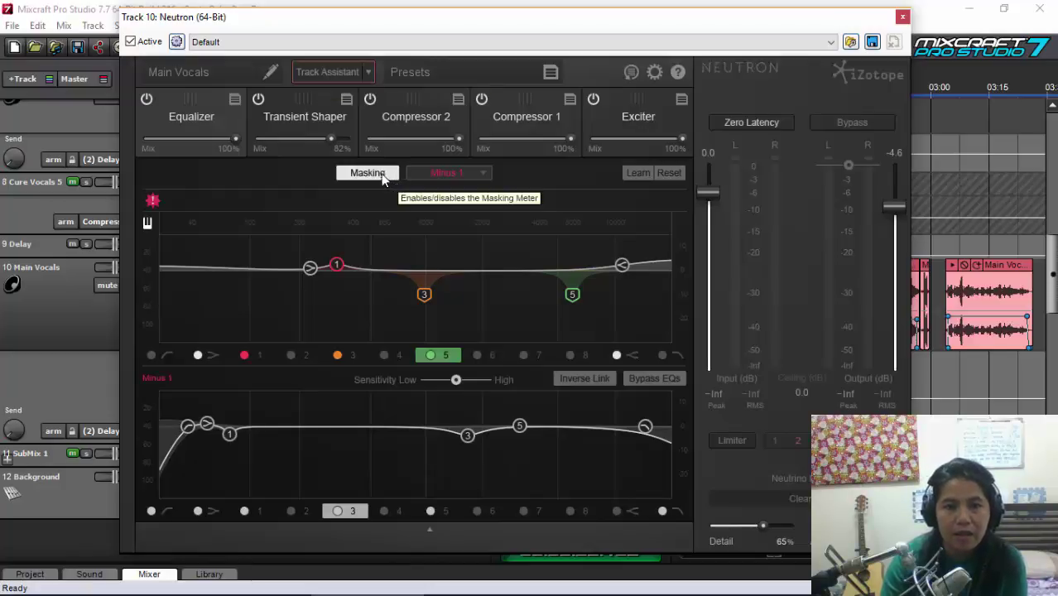
Step: Run Track Assistant while the song plays so it rebuilds a Vocals / Dialogue module chain
click(328, 73)
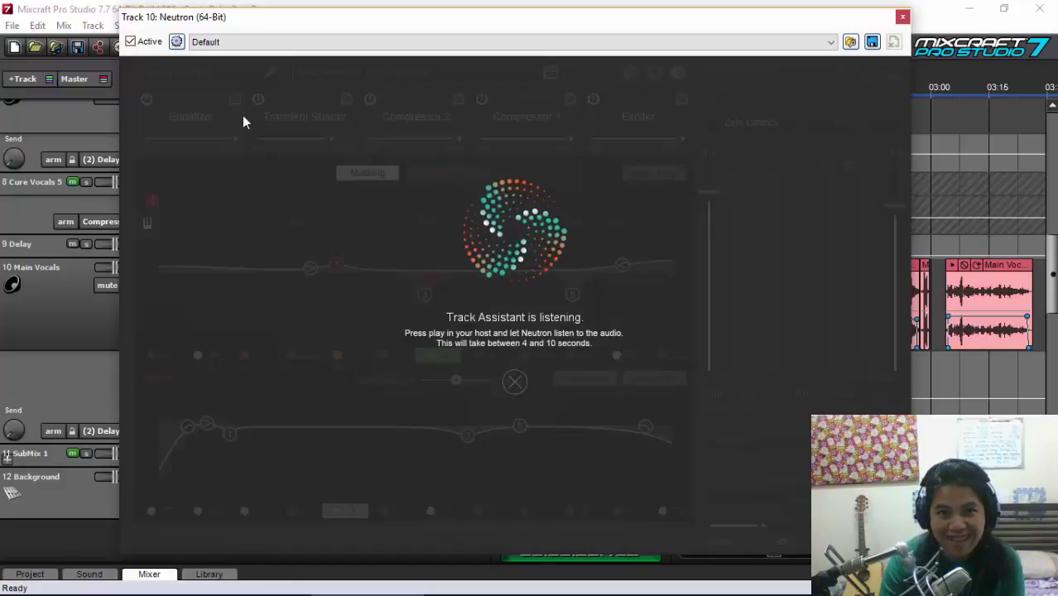
key(space)
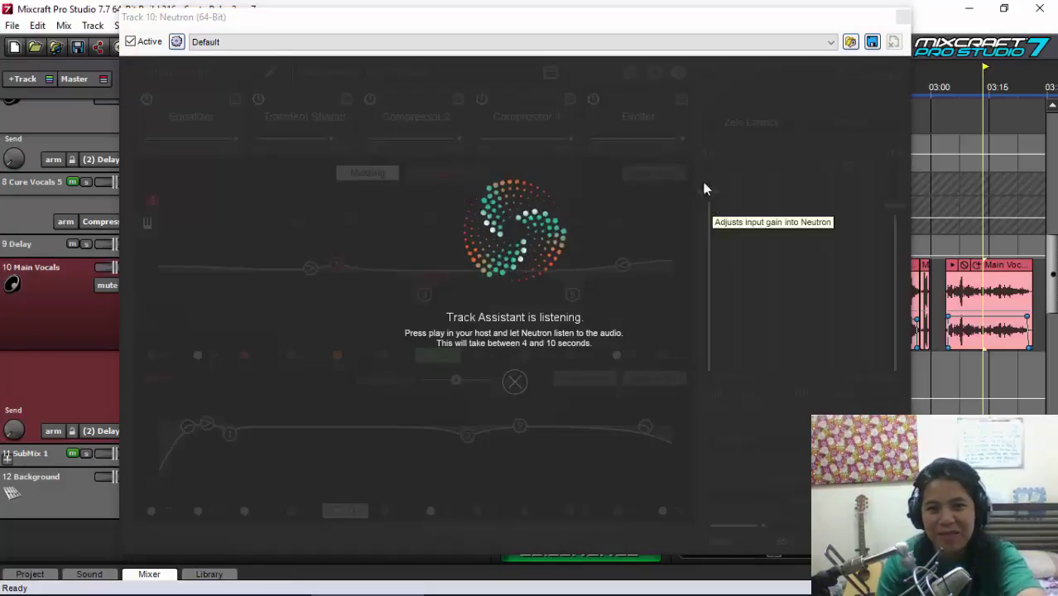
drag(567, 28, 822, 24)
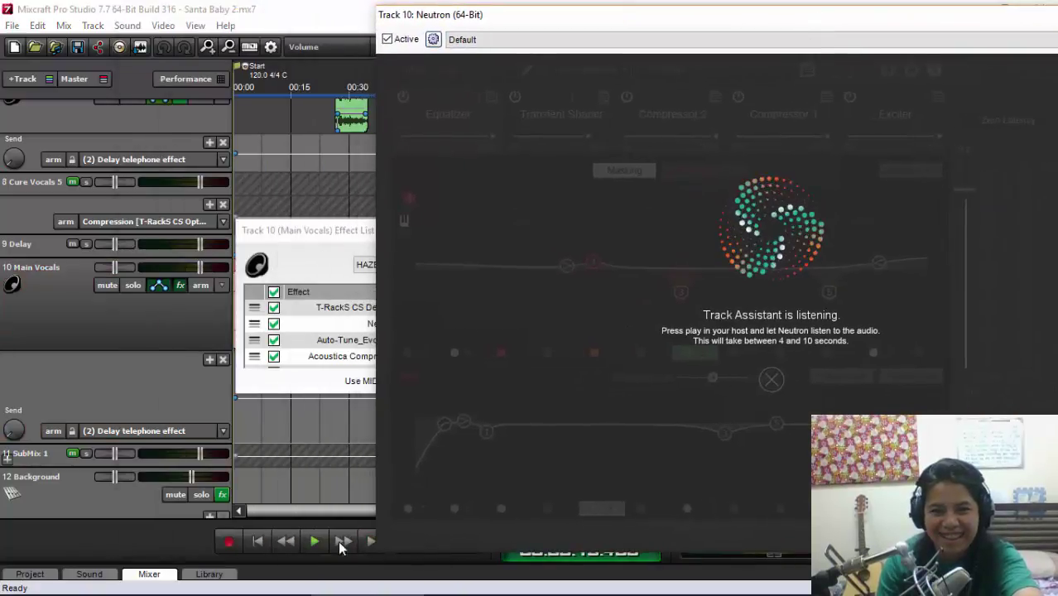
click(315, 541)
drag(581, 31, 313, 40)
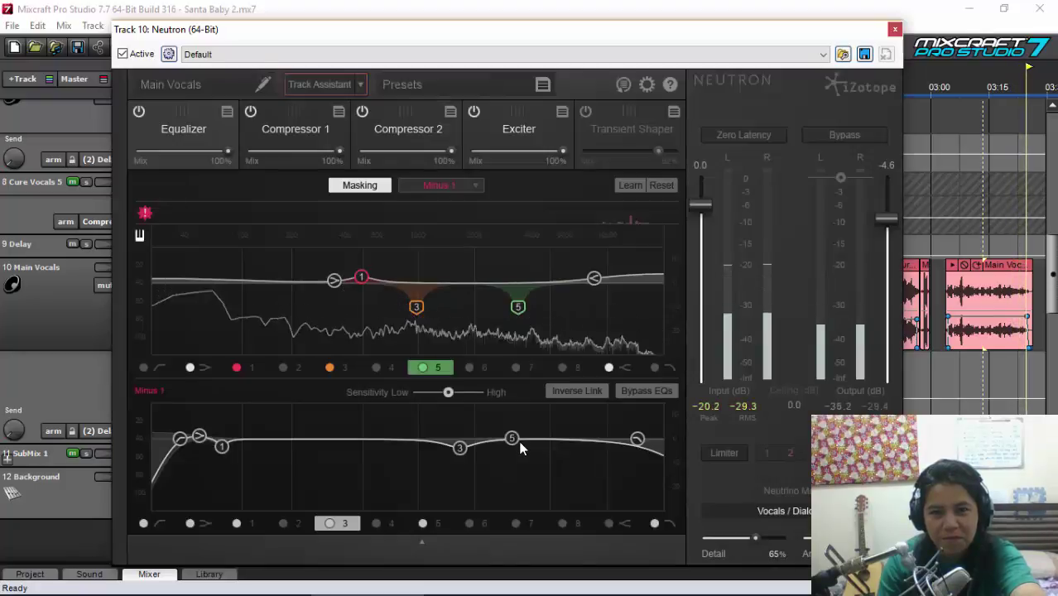
Step: Keep Vocals / Dialogue as the mode, with the Minus 1 masking curve under the EQ
drag(485, 30, 798, 36)
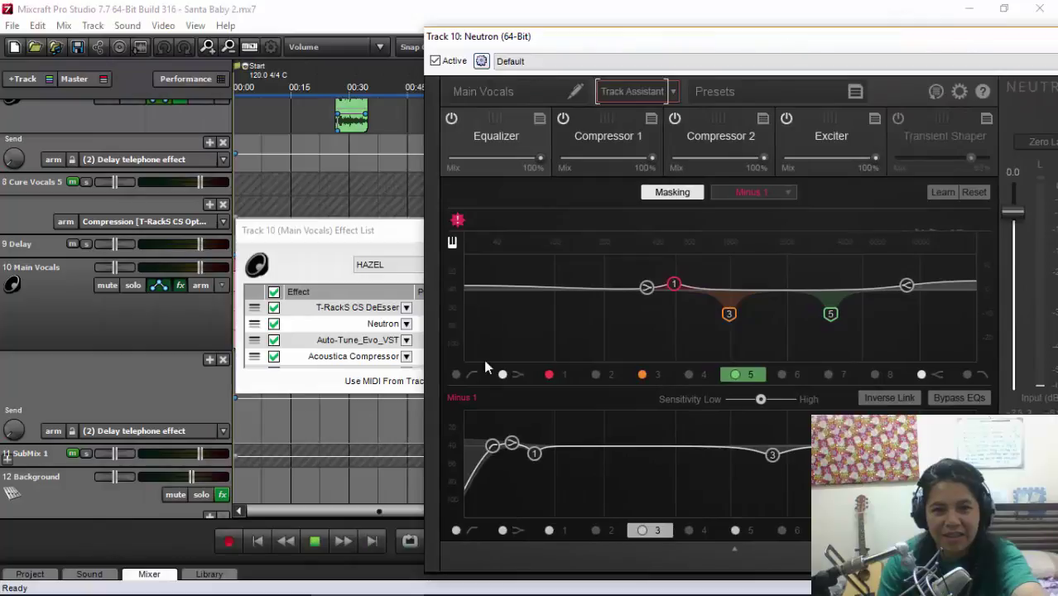
click(340, 463)
drag(490, 36, 152, 36)
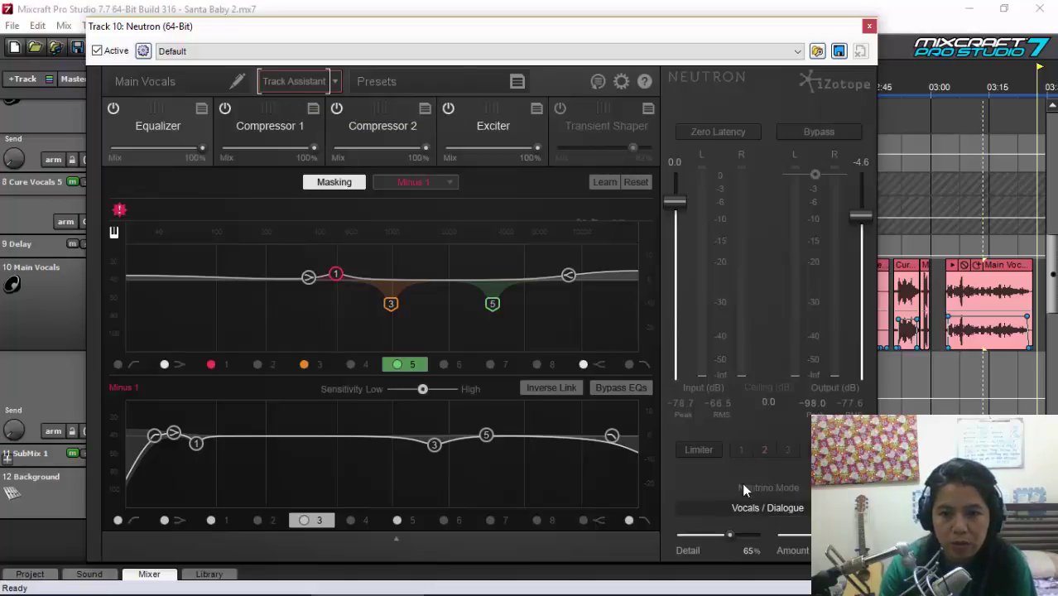
click(763, 511)
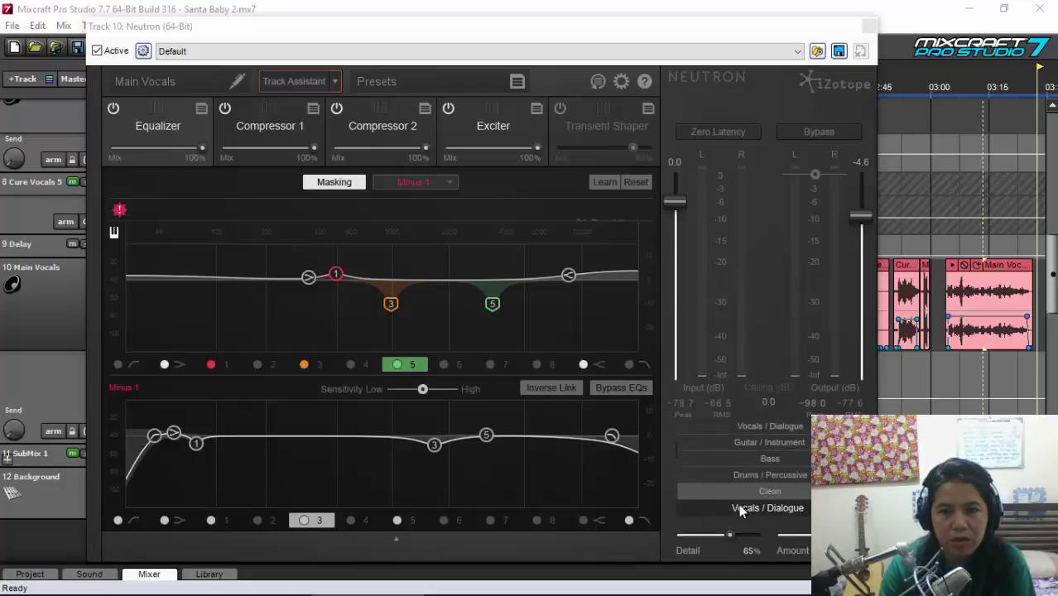
click(695, 524)
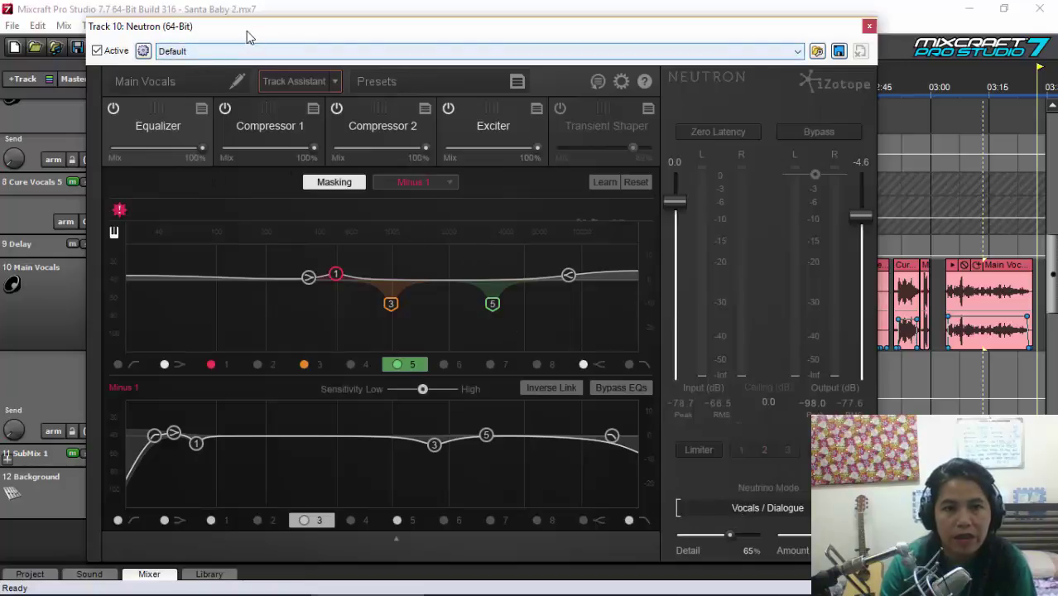
drag(247, 31, 373, 41)
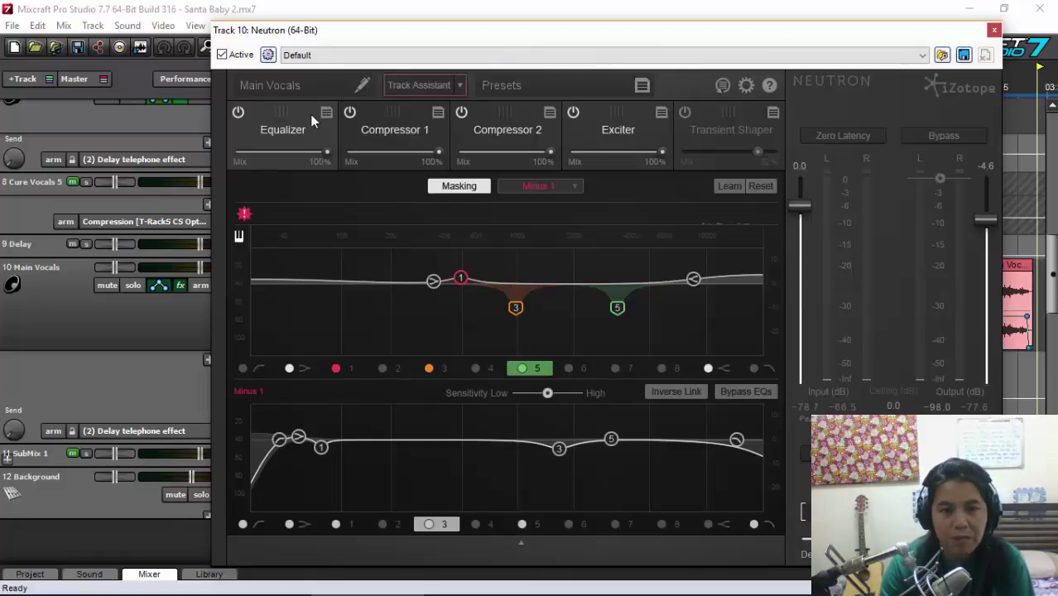
click(297, 88)
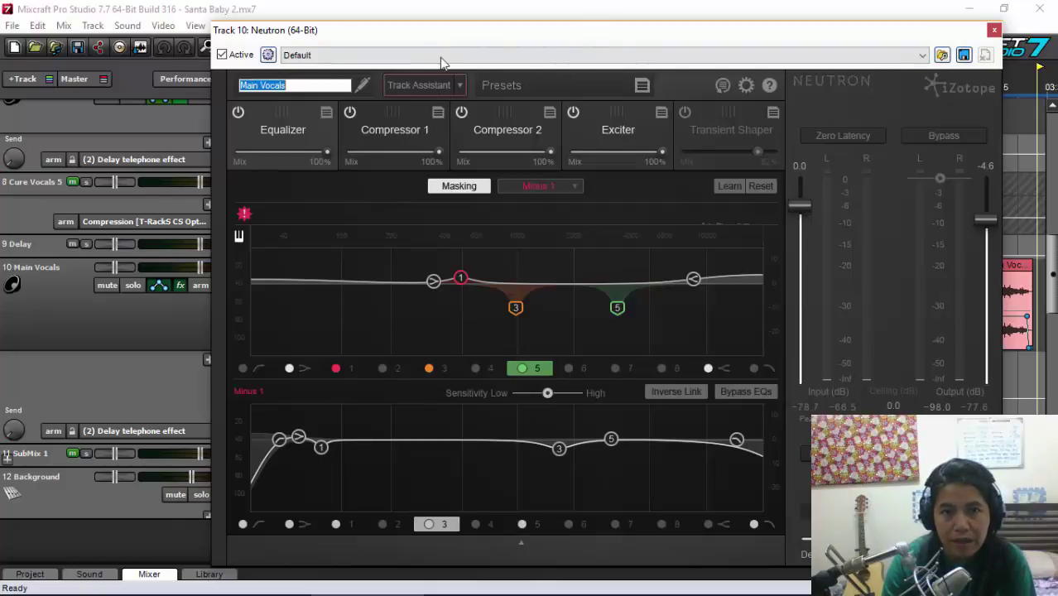
drag(435, 38, 315, 72)
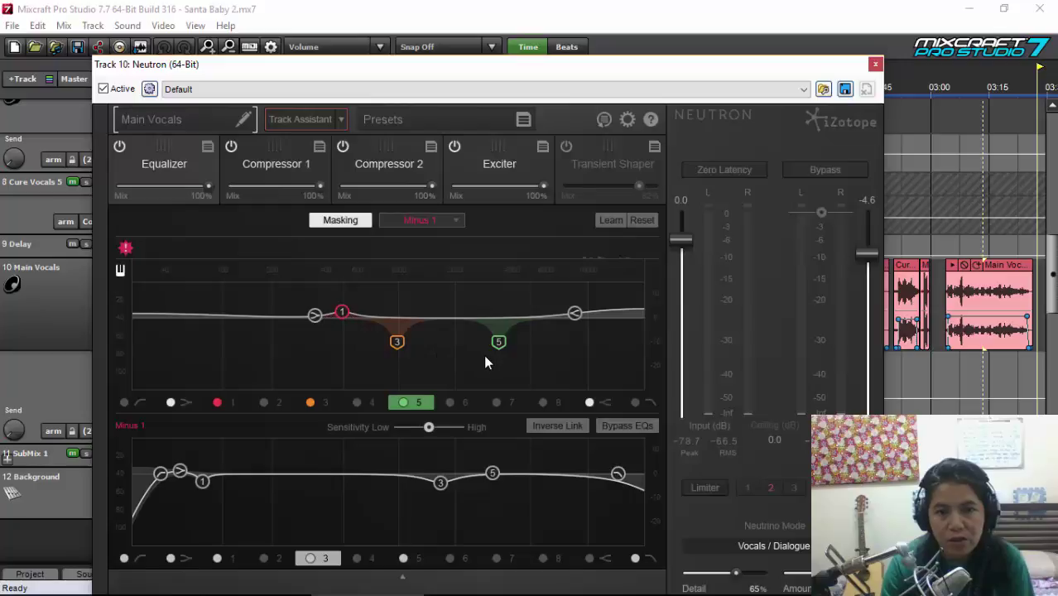
Step: With Masking off, inspect EQ band 3 (980.50 Hz), band 5 (3392.1 Hz), high shelf, band 1, low shelf
click(320, 220)
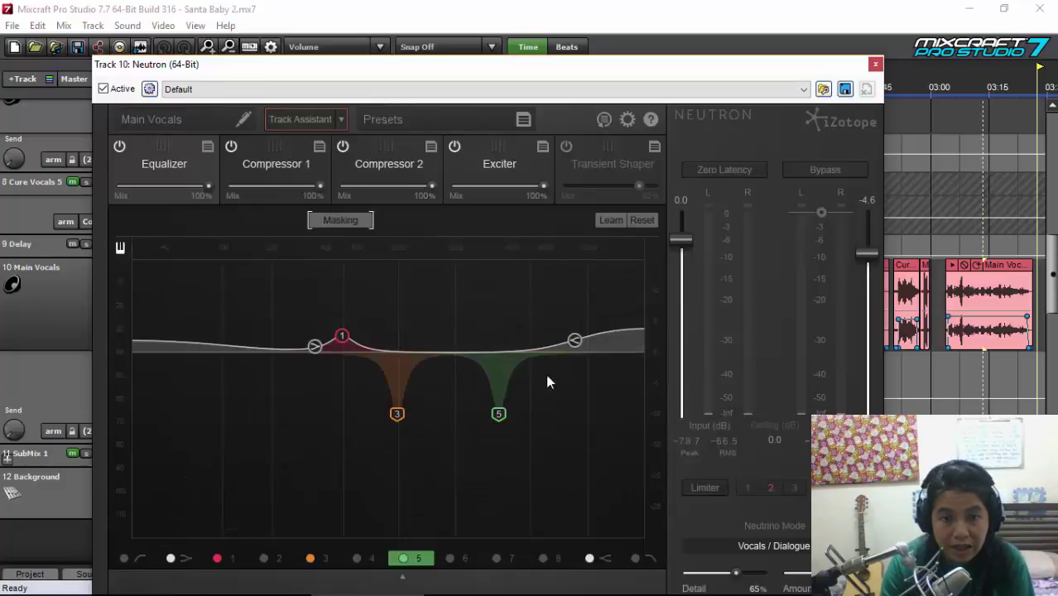
click(398, 415)
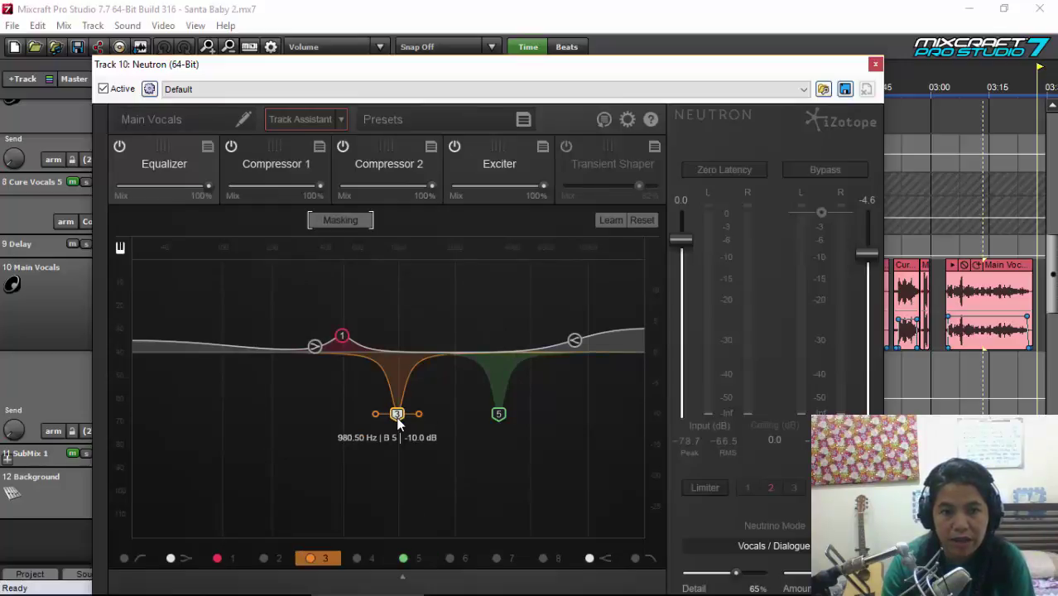
click(499, 414)
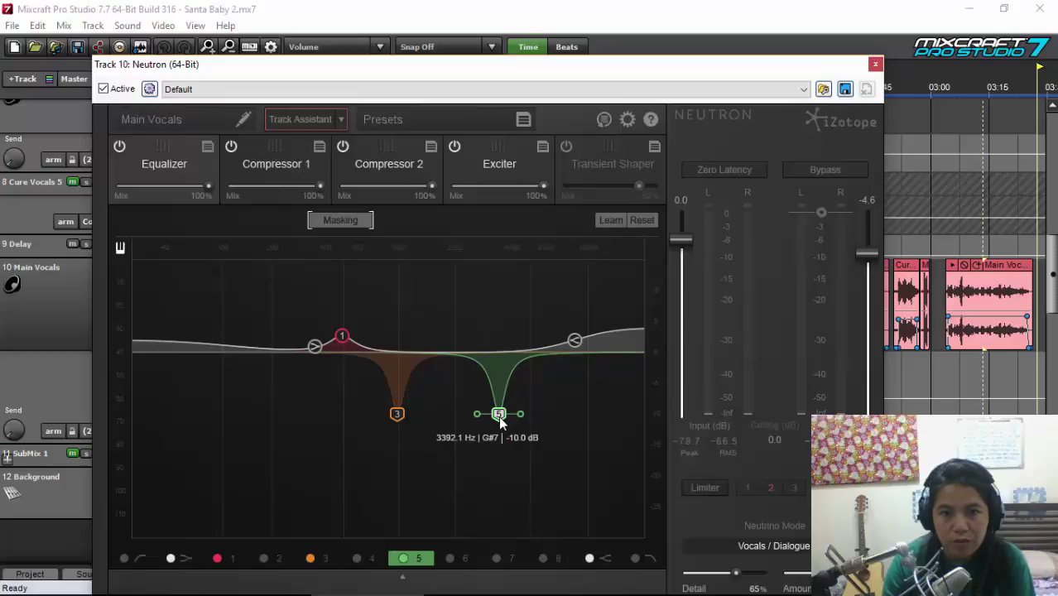
click(575, 341)
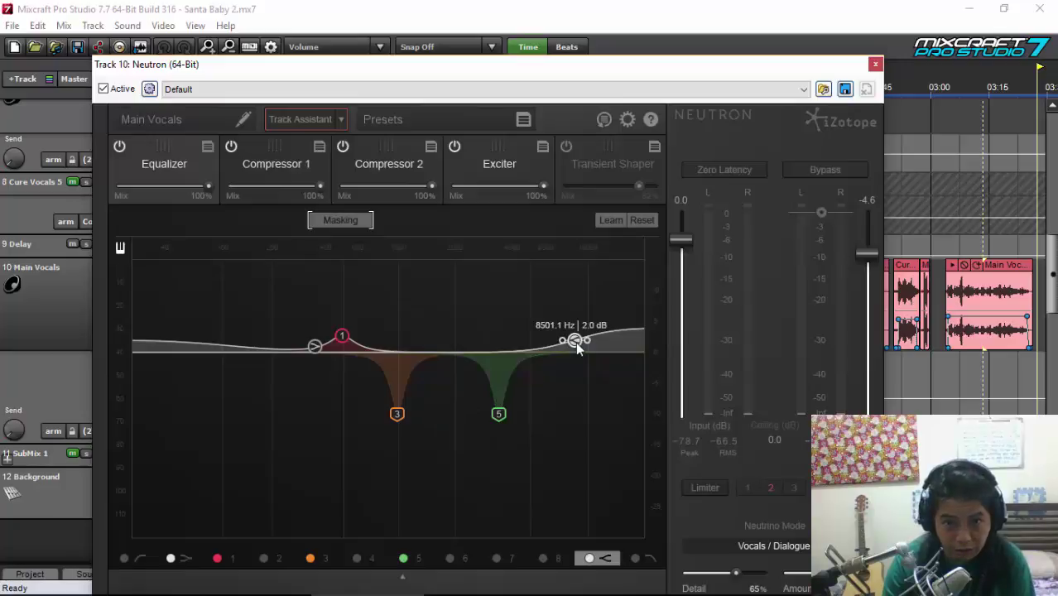
click(343, 340)
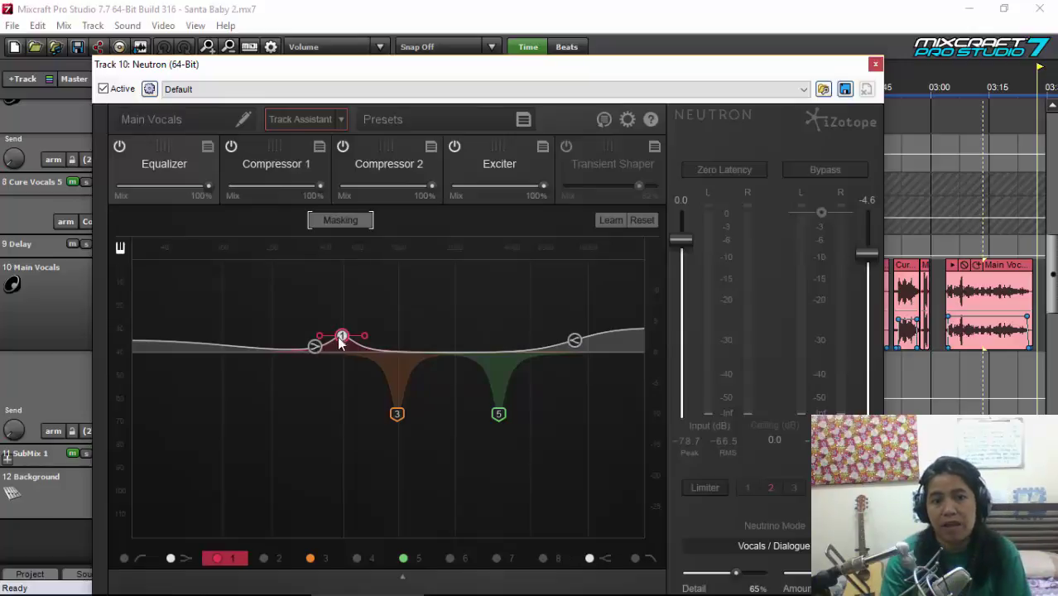
click(314, 346)
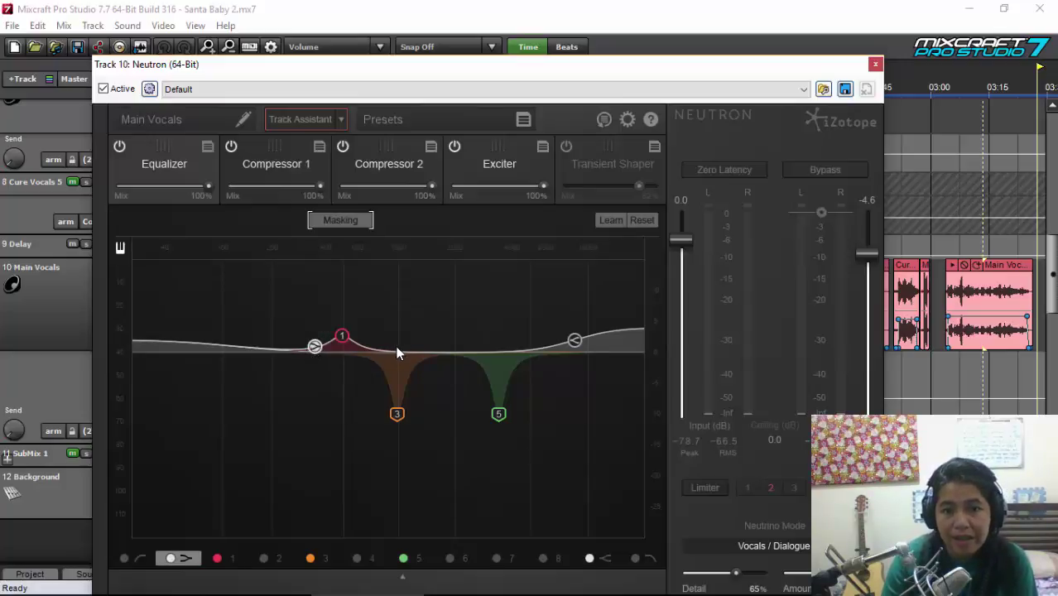
Step: Compare the Compressor 1, Compressor 2 and Exciter settings, then return to the Equalizer curve
drag(385, 64, 379, 32)
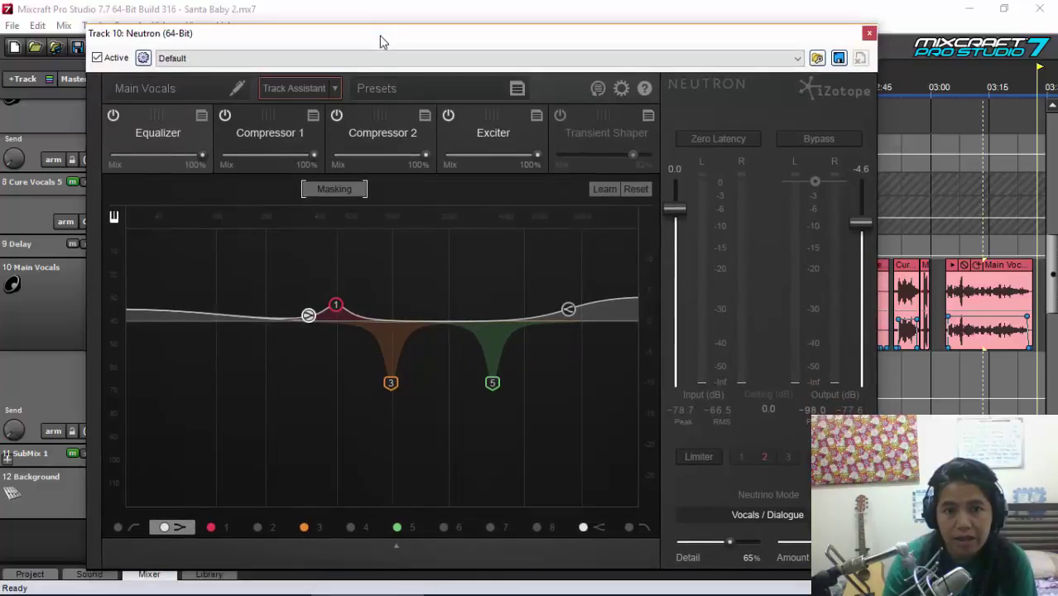
click(263, 146)
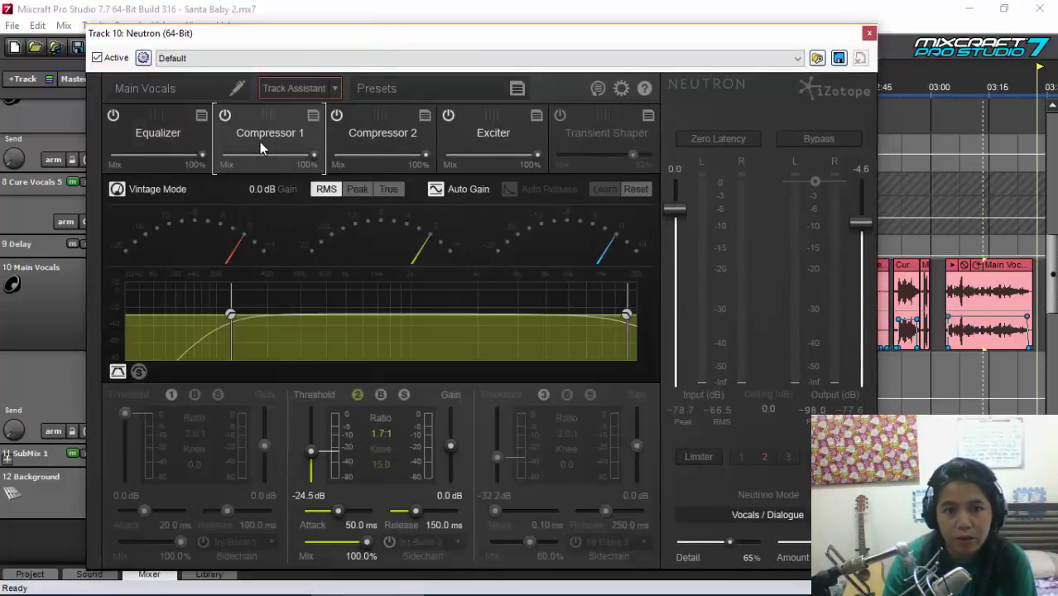
click(398, 152)
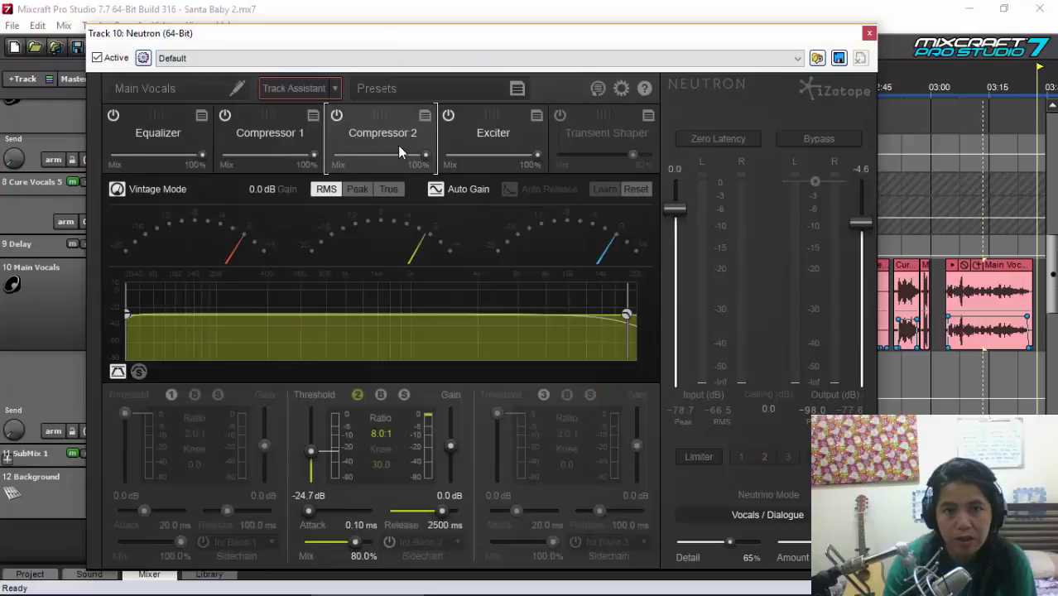
click(497, 135)
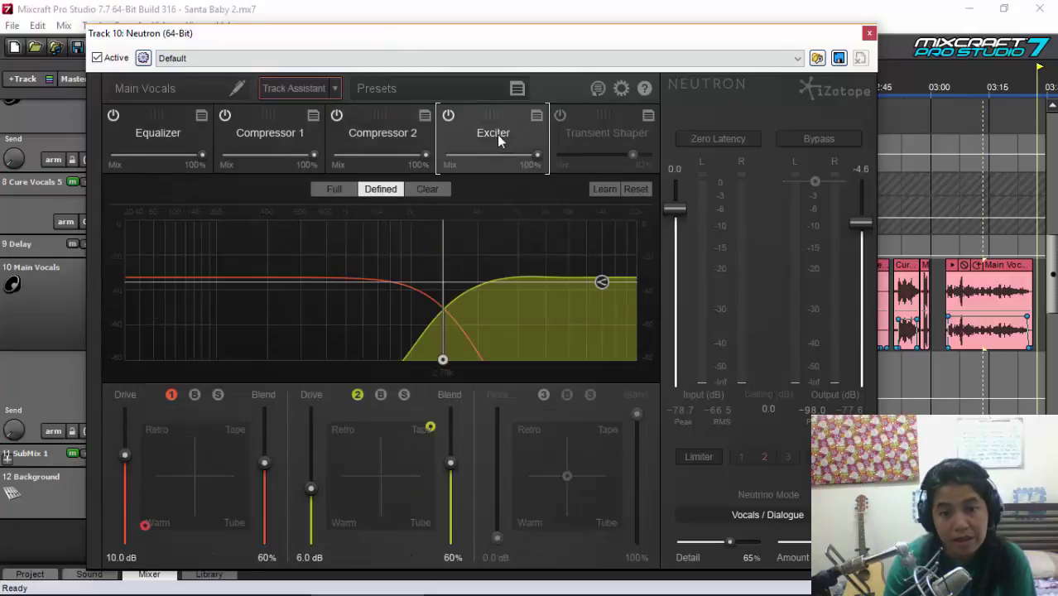
click(276, 135)
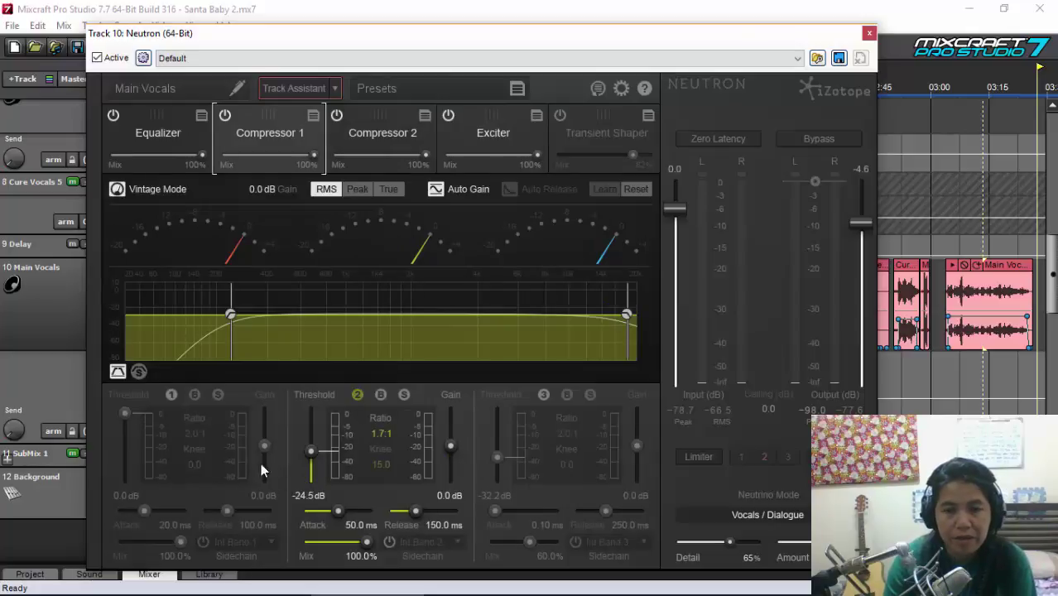
click(353, 157)
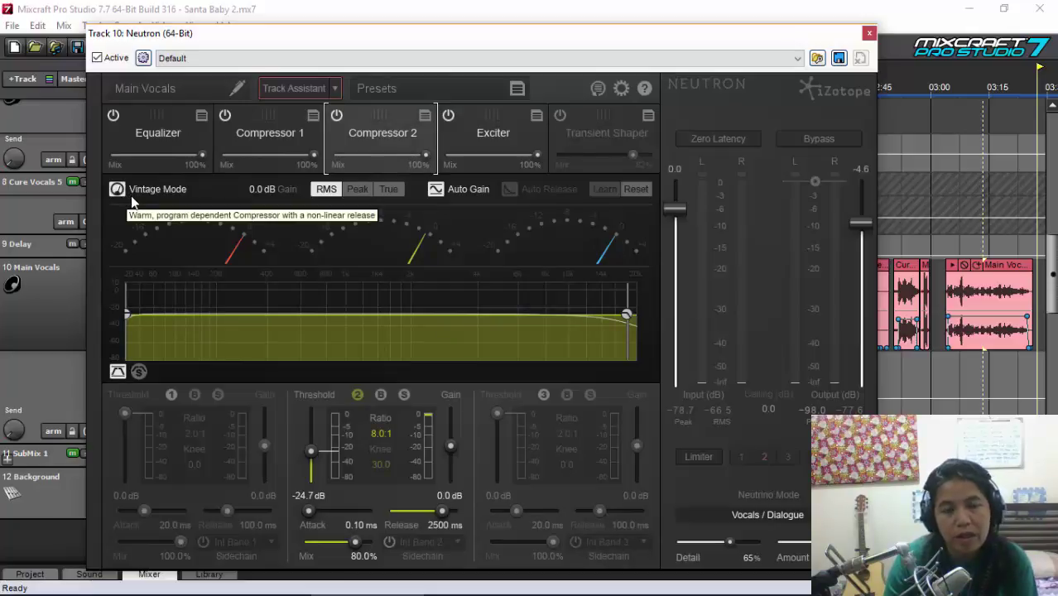
click(276, 135)
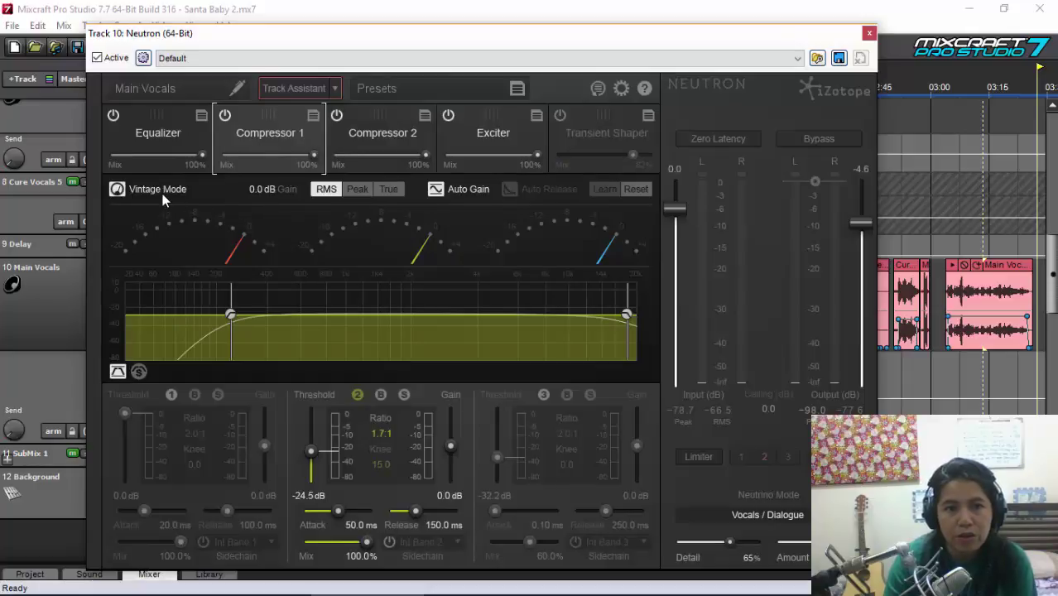
click(390, 139)
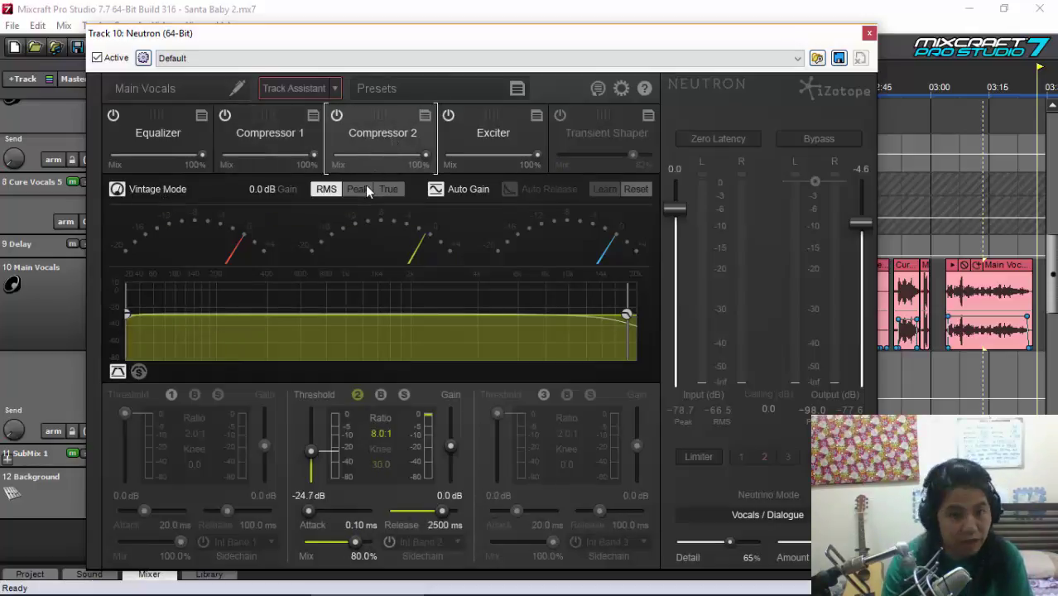
click(168, 141)
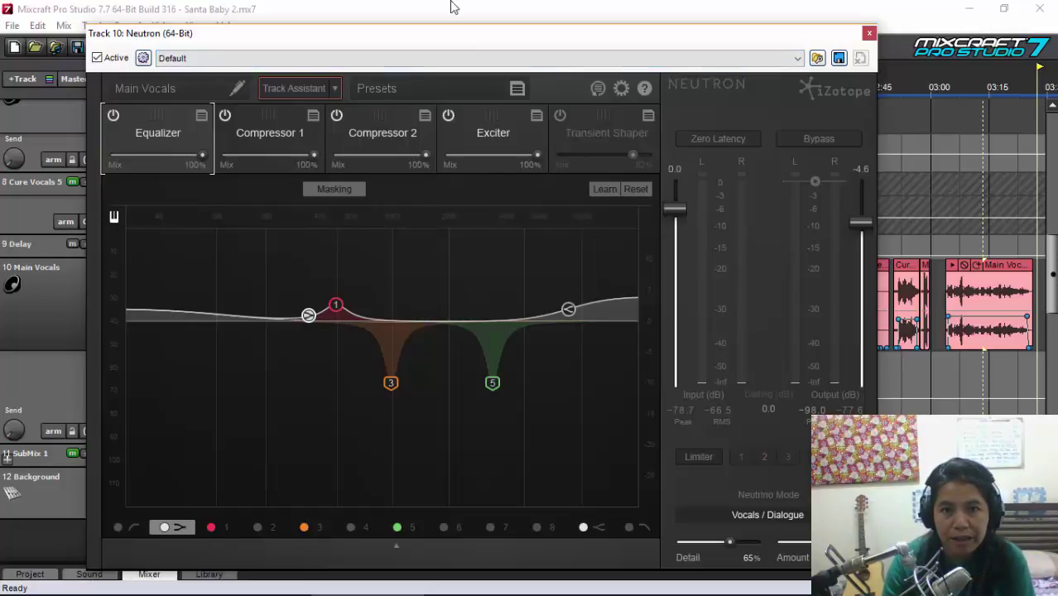
Step: Start playing the song from about 01:00
drag(461, 41, 561, 206)
click(464, 91)
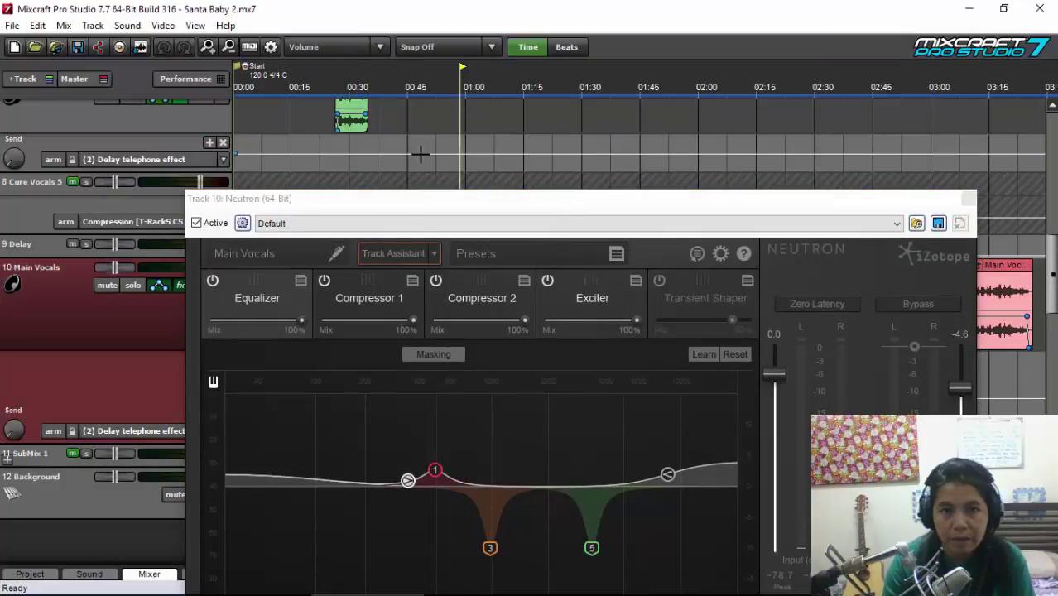
drag(411, 213, 629, 97)
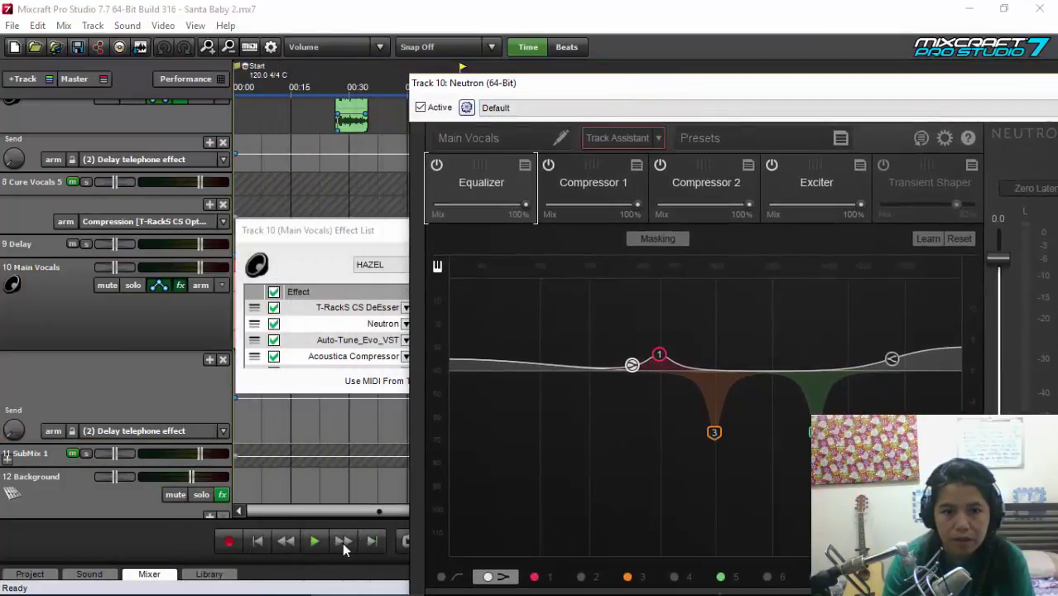
click(315, 541)
Step: Let the Equalizer Learn from the playing vocal, then stop playback
drag(559, 89, 182, 41)
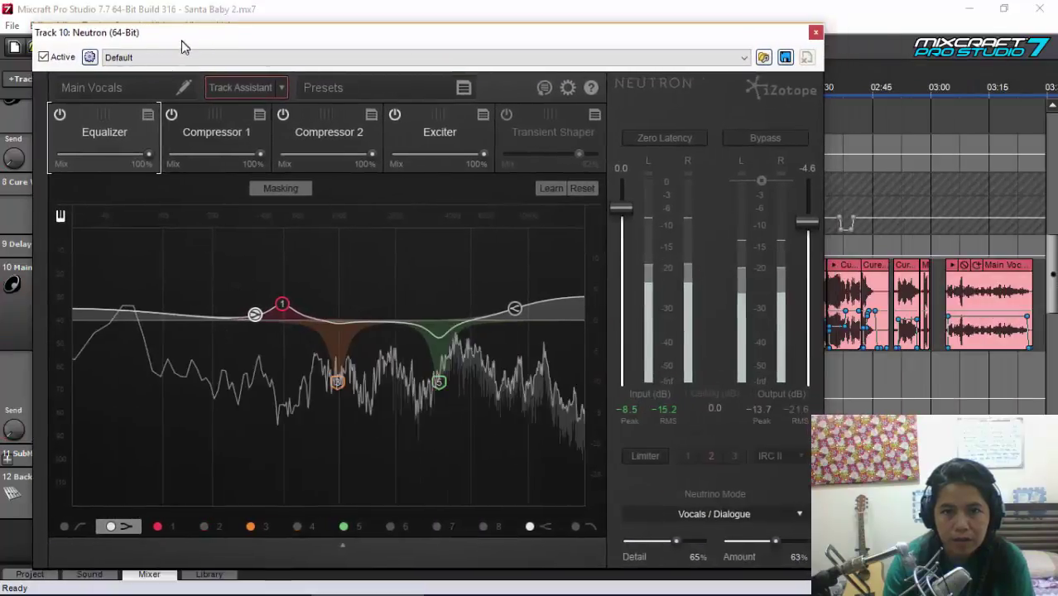
click(548, 189)
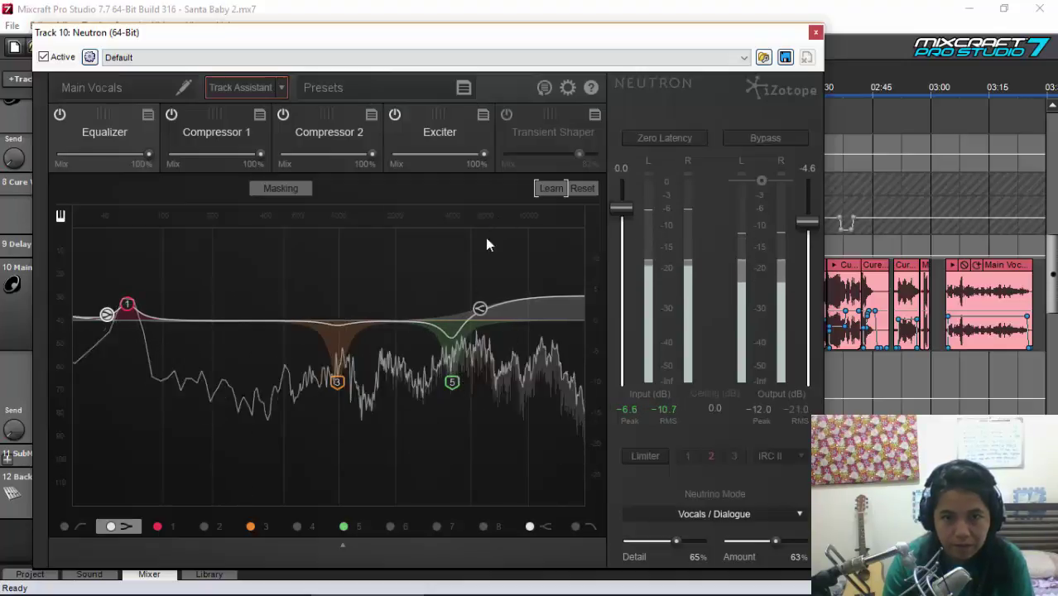
drag(424, 43, 694, 48)
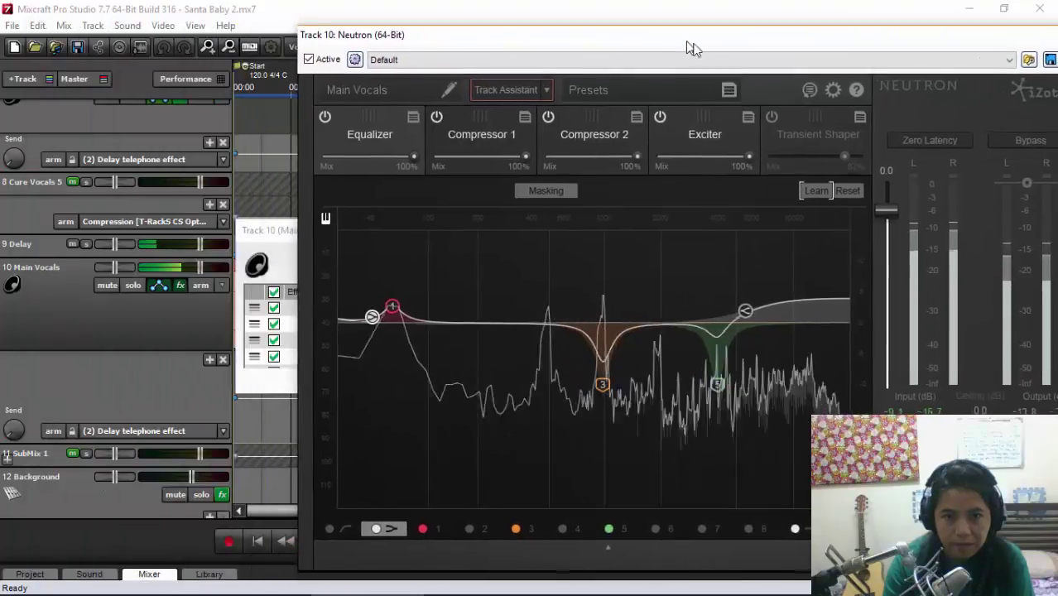
click(313, 542)
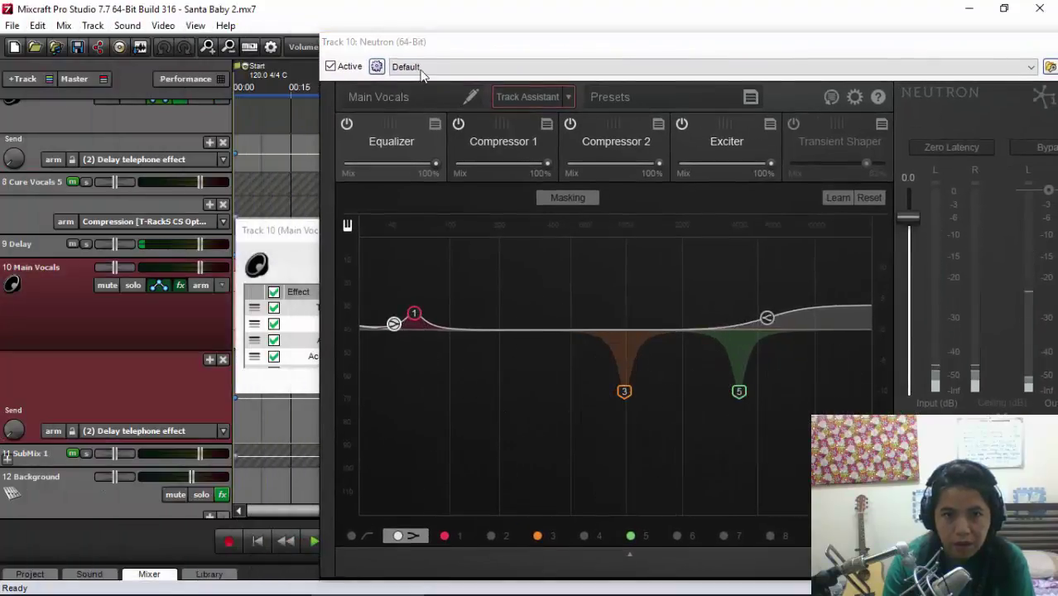
drag(423, 39, 152, 35)
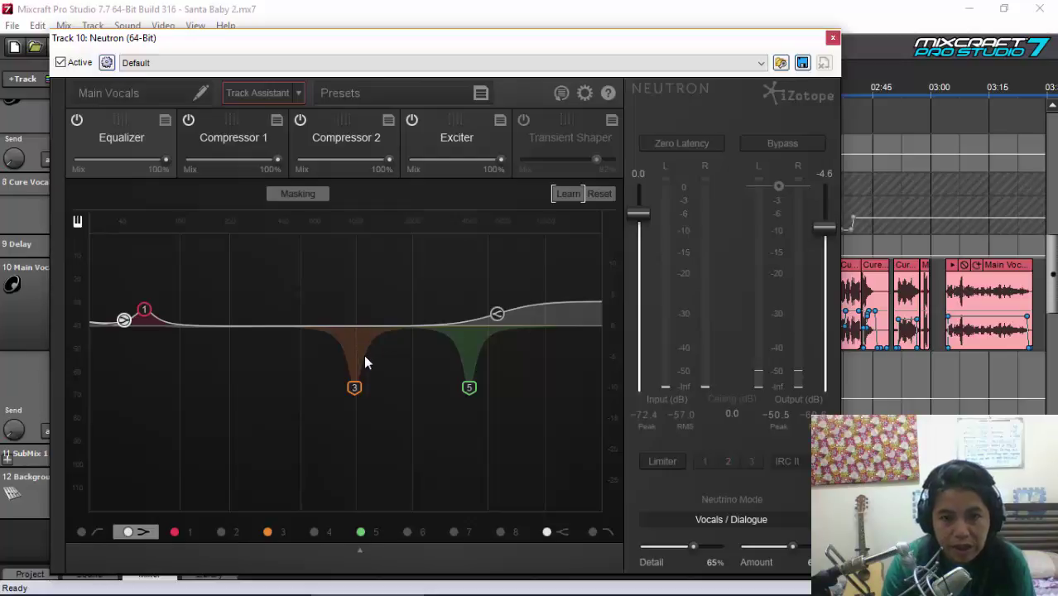
Step: Inspect the EQ's band 3 cut near 981 Hz at -10 dB, then the band 5 cut
click(357, 389)
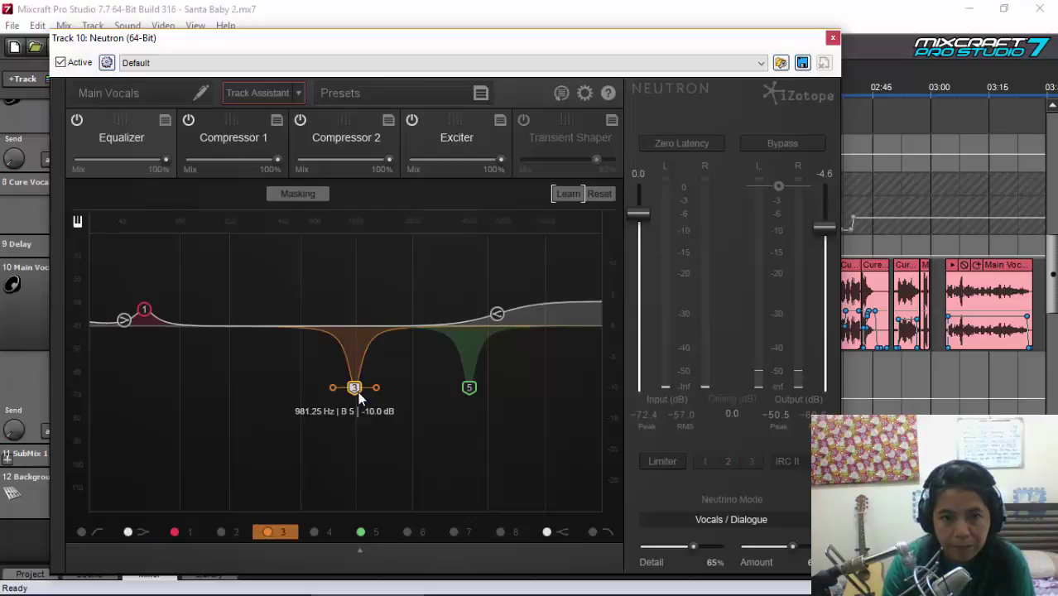
click(470, 387)
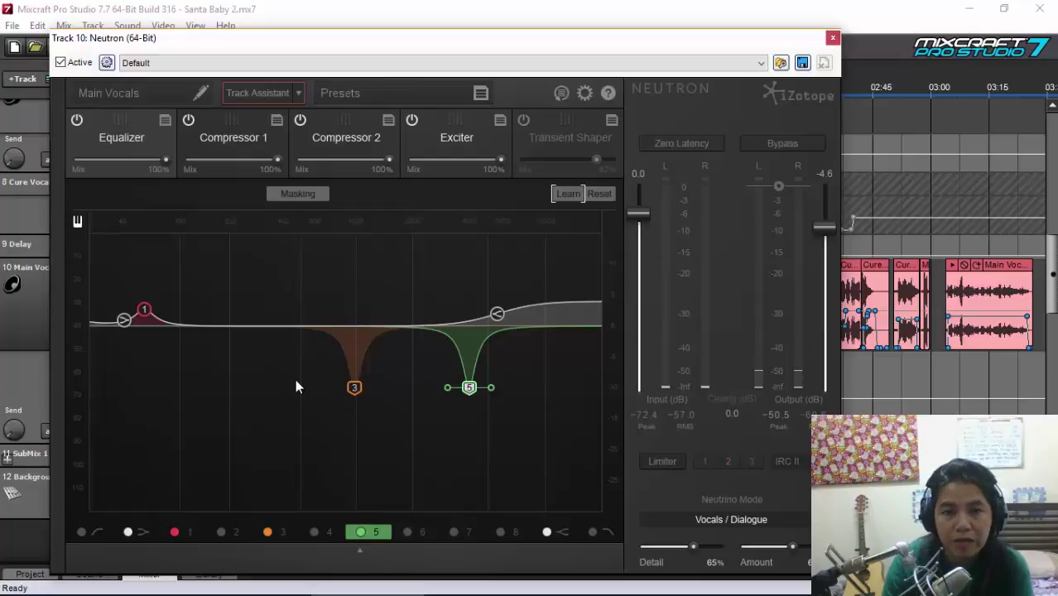
Step: View Compressor 1, then nudge Exciter band 1 toward Retro and back, and A/B its bypass
click(260, 141)
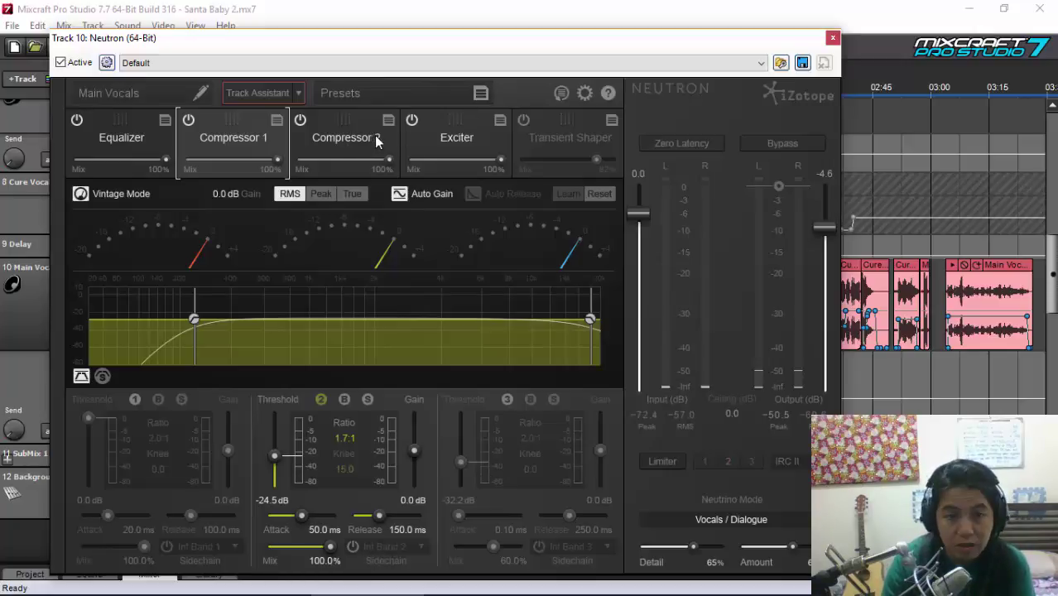
click(447, 142)
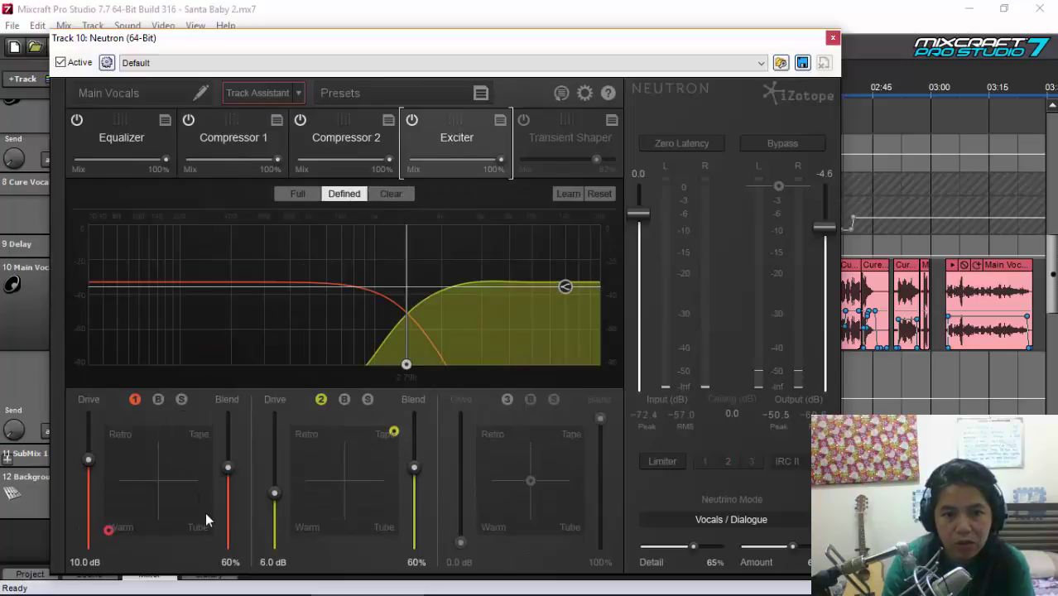
click(137, 467)
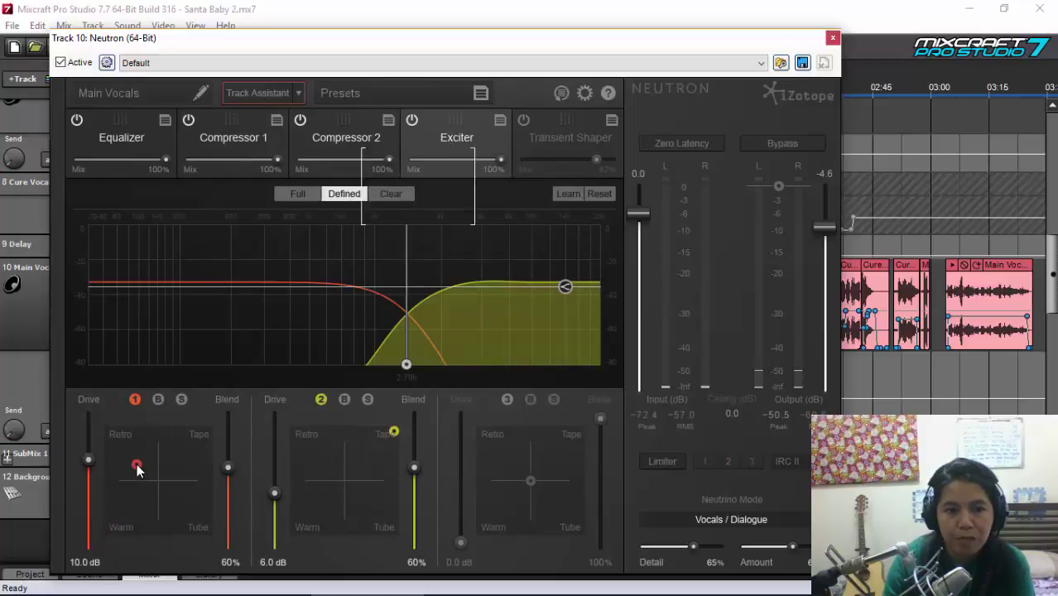
click(184, 465)
click(190, 506)
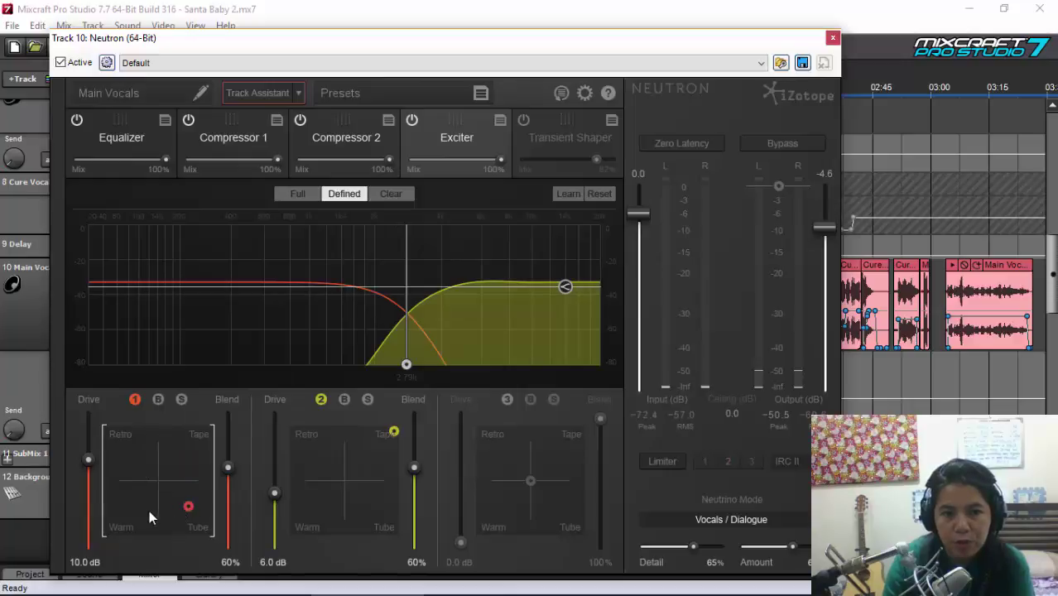
click(150, 511)
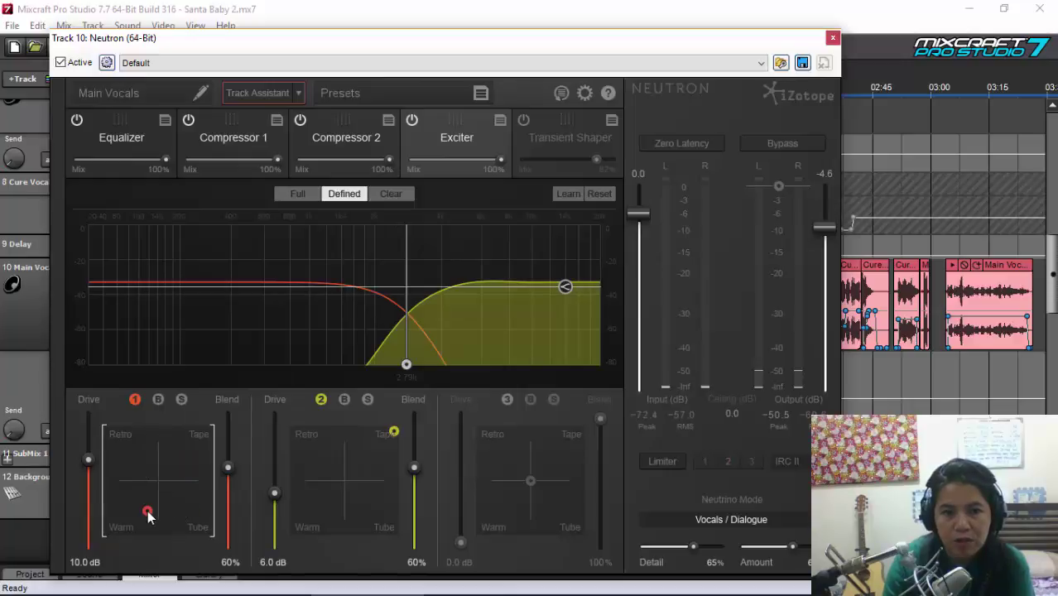
click(136, 401)
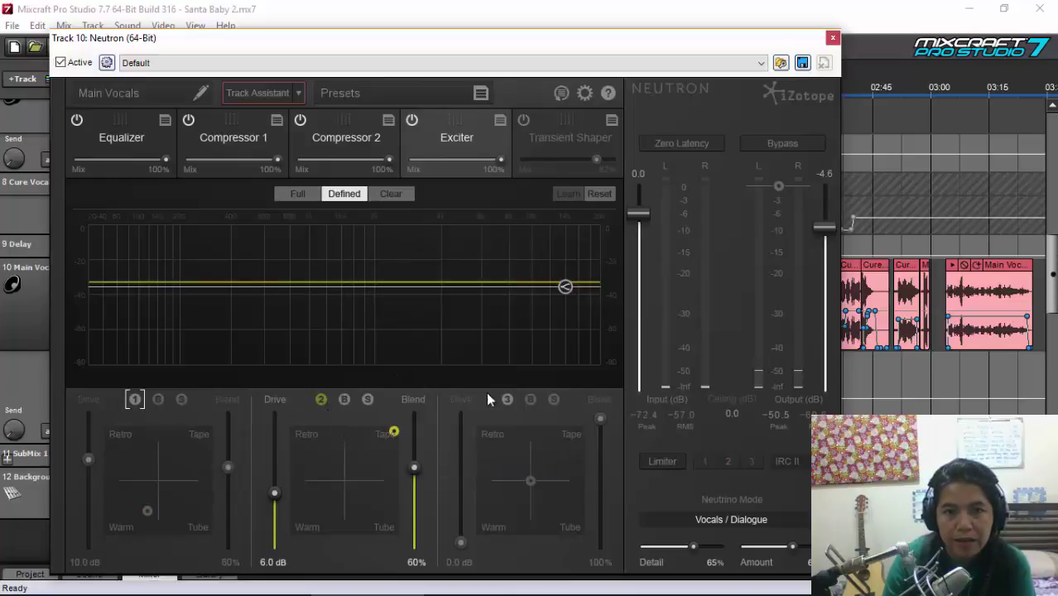
click(134, 400)
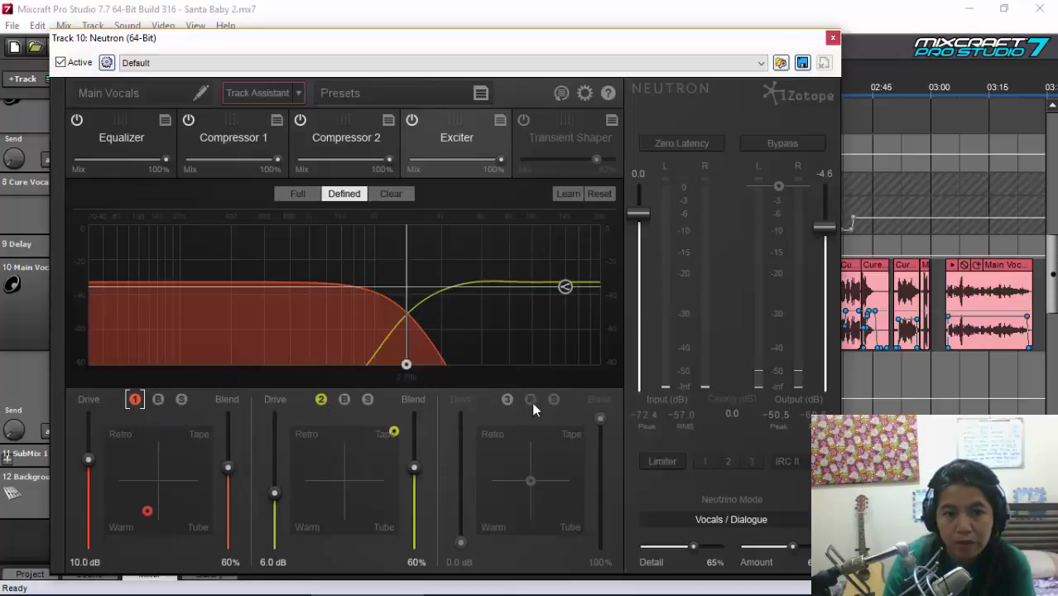
Step: Check Compressor 2, toggle the Transient Shaper on and back off, and return to the Equalizer
click(346, 138)
click(572, 131)
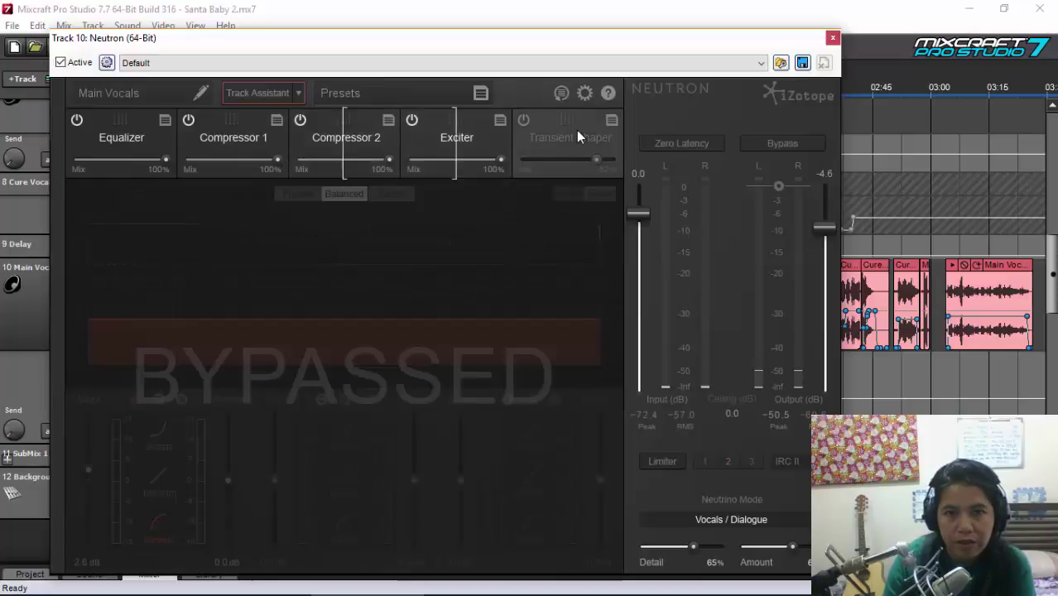
click(523, 121)
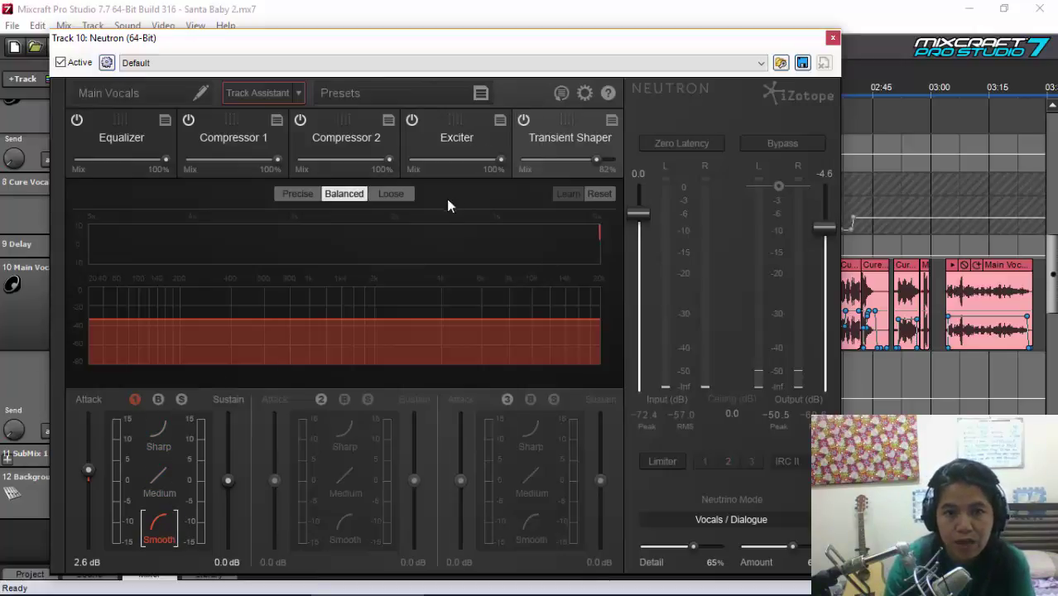
click(523, 121)
click(113, 129)
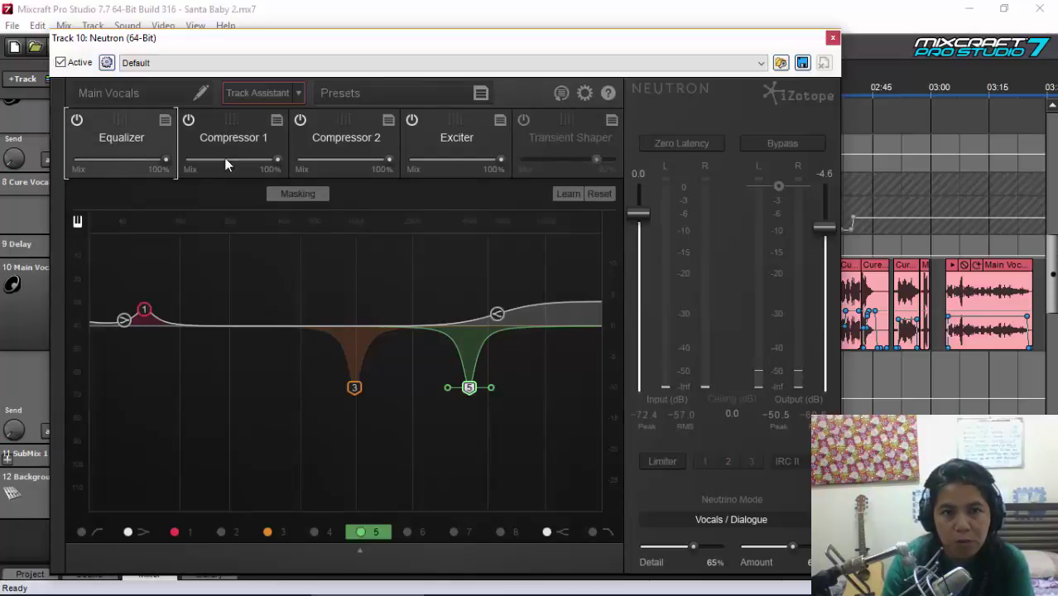
Step: Turn on Masking to show the Minus 1 curve beneath the Main Vocals EQ
click(313, 194)
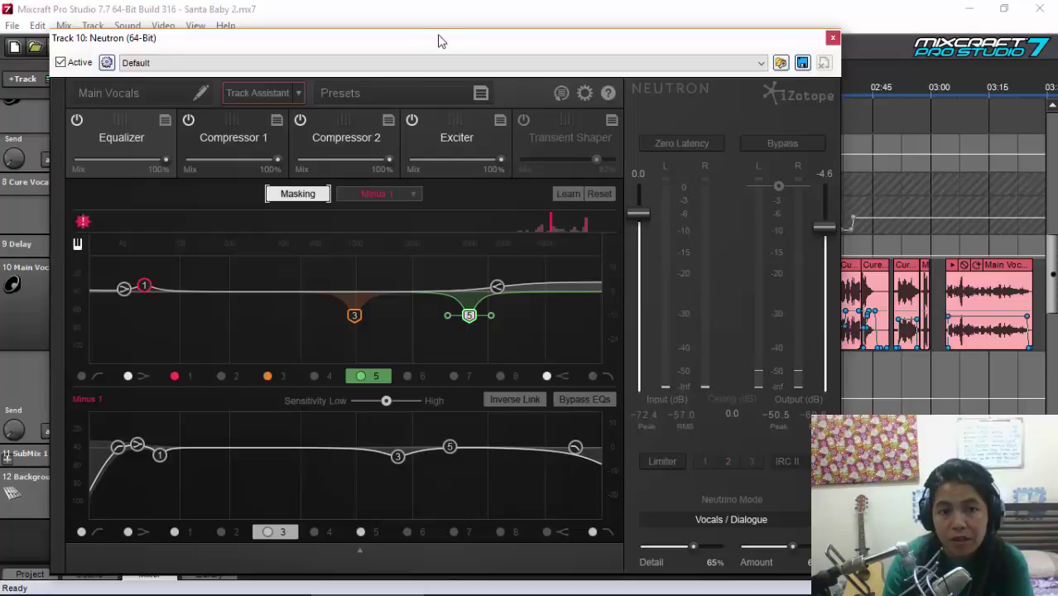
drag(438, 43, 611, 111)
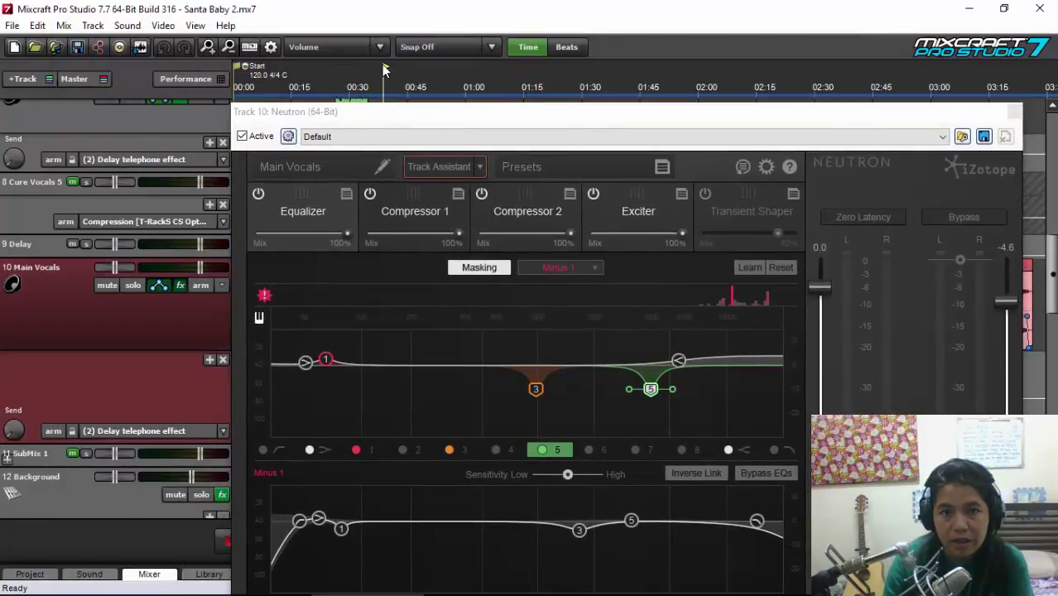
drag(418, 120, 247, 40)
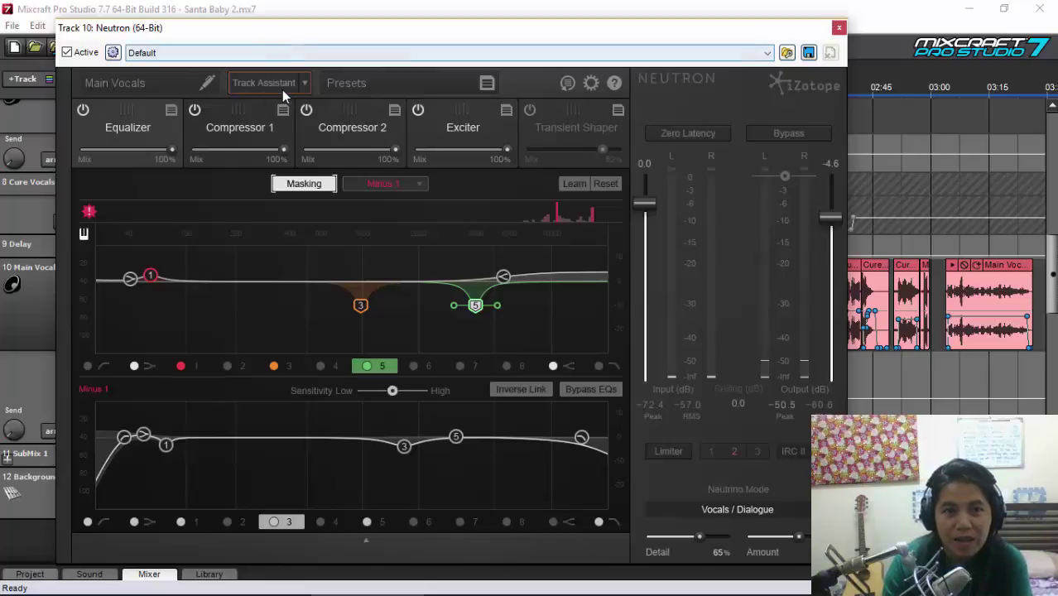
Step: While the song plays, drag Minus 1's node 8 high-cut down to about 9120.7 Hz
drag(351, 36, 635, 42)
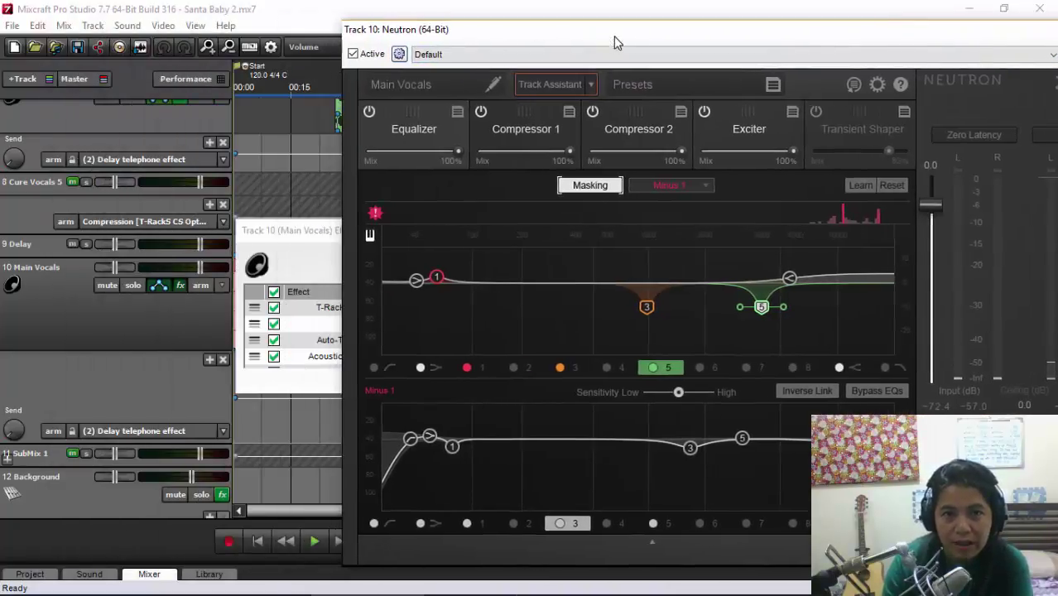
click(265, 495)
click(314, 541)
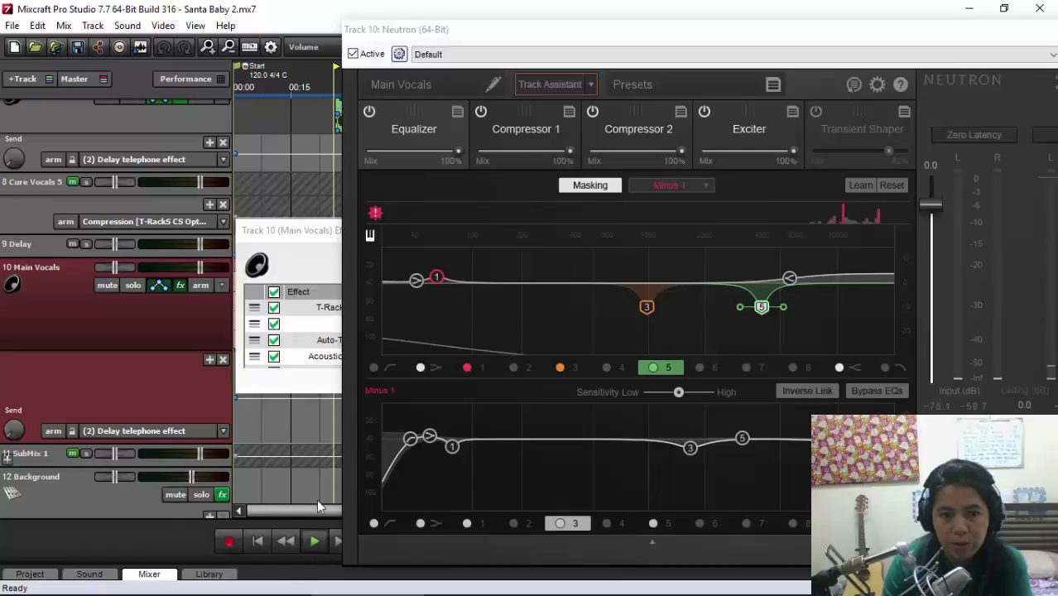
drag(476, 43, 219, 52)
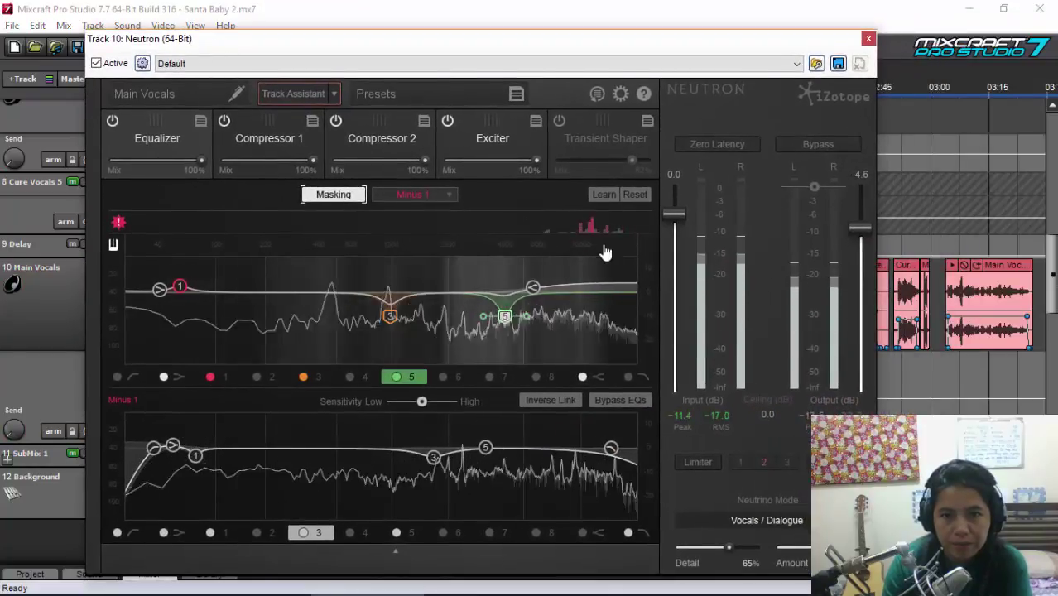
drag(611, 454, 570, 460)
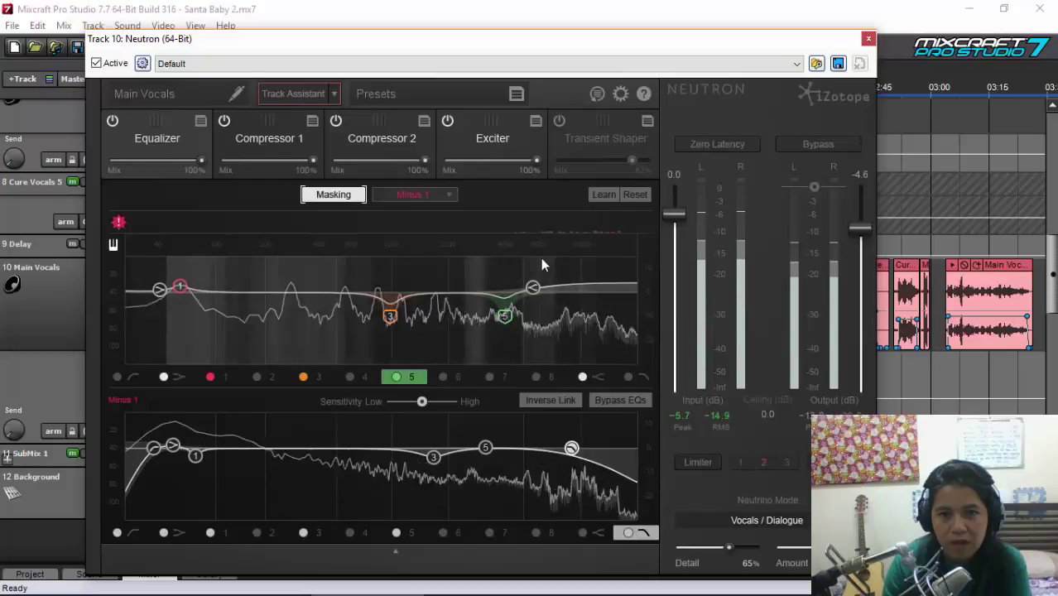
drag(406, 43, 657, 62)
click(315, 543)
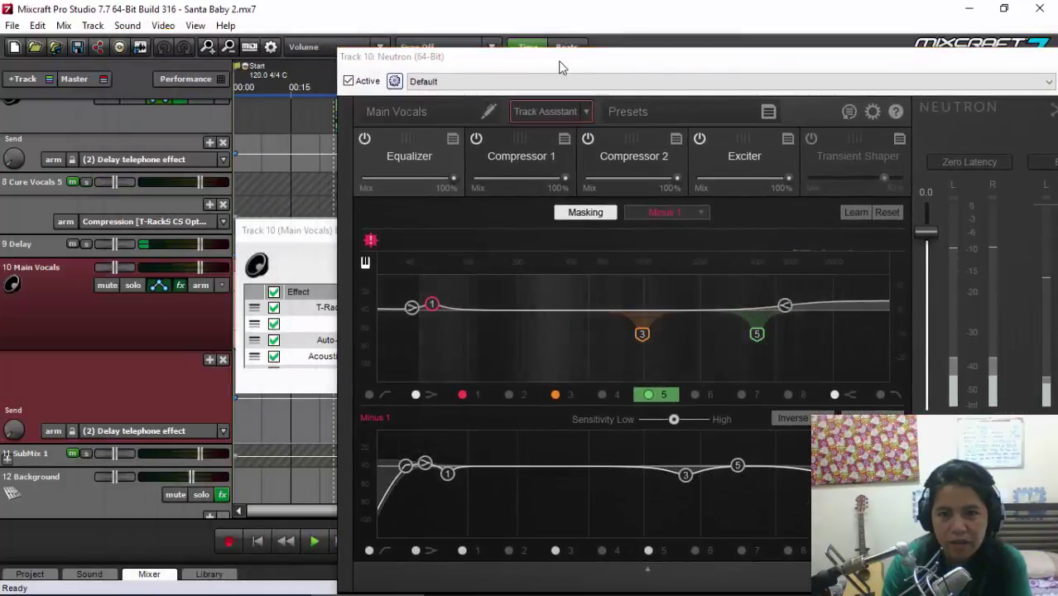
drag(558, 60, 244, 49)
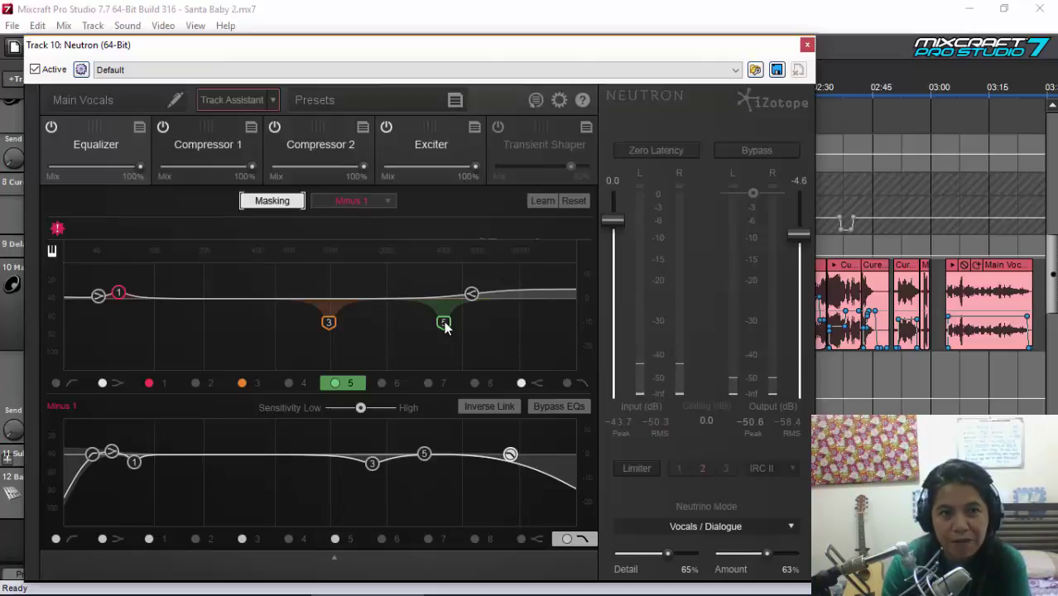
Step: Enable Inverse Link and lift the vocal's band 5 and 3 cuts from -10 dB, mirrored as Minus 1 cuts
click(495, 407)
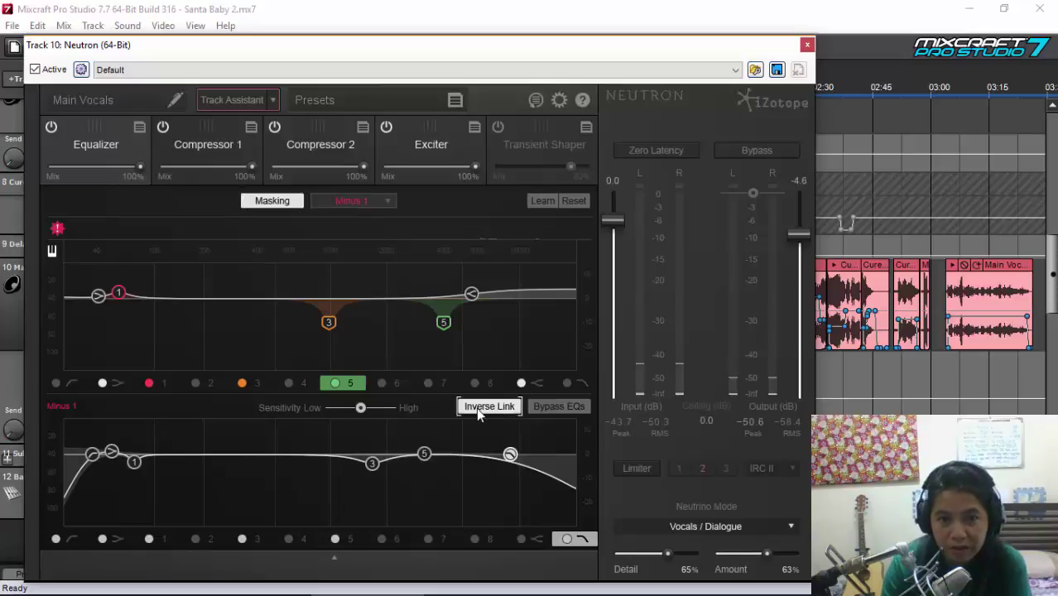
click(423, 456)
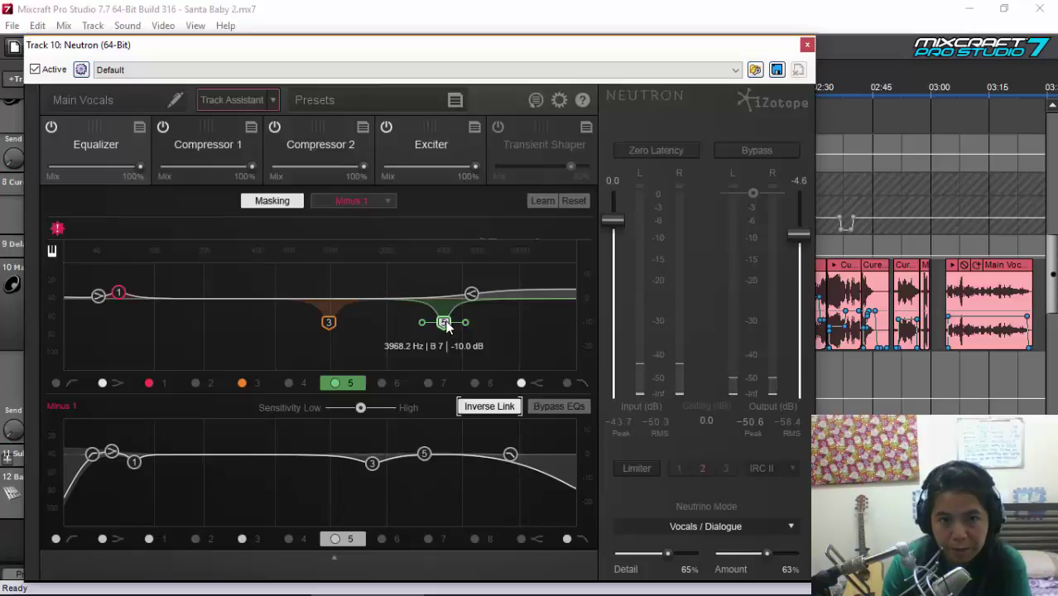
drag(444, 322, 443, 278)
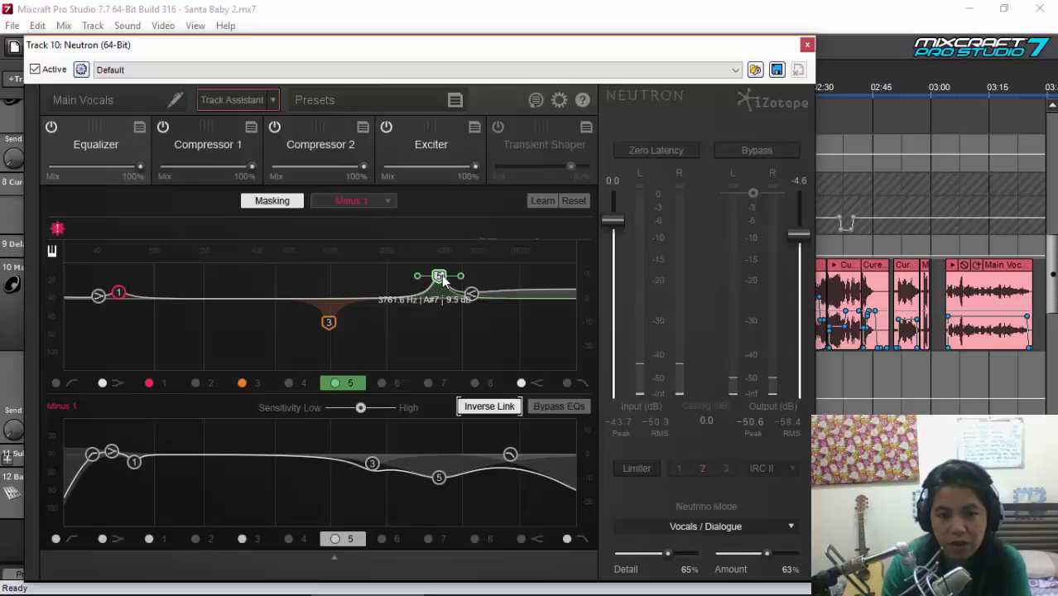
click(440, 480)
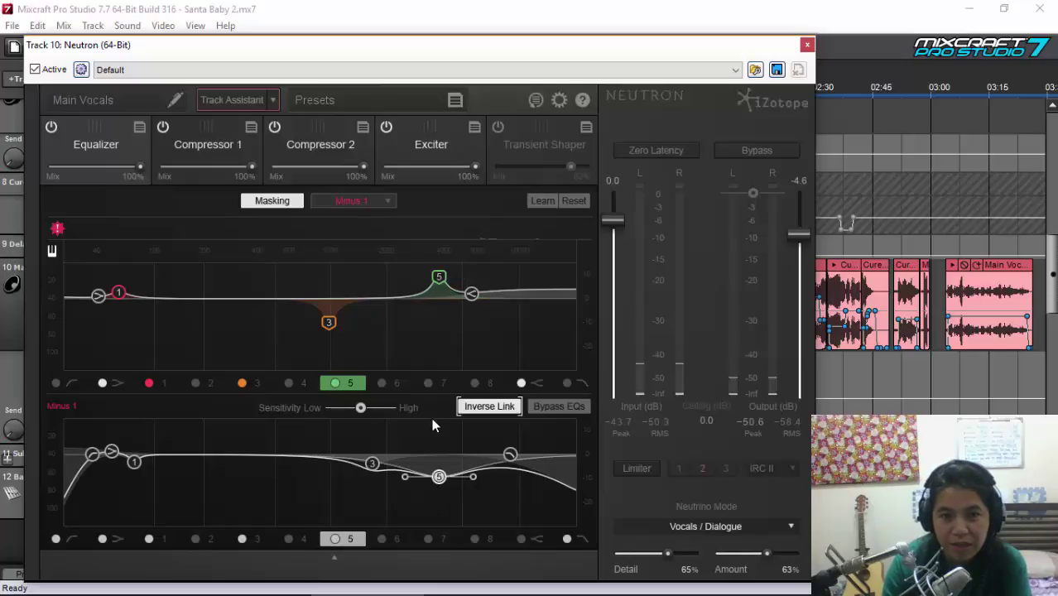
drag(329, 322, 342, 288)
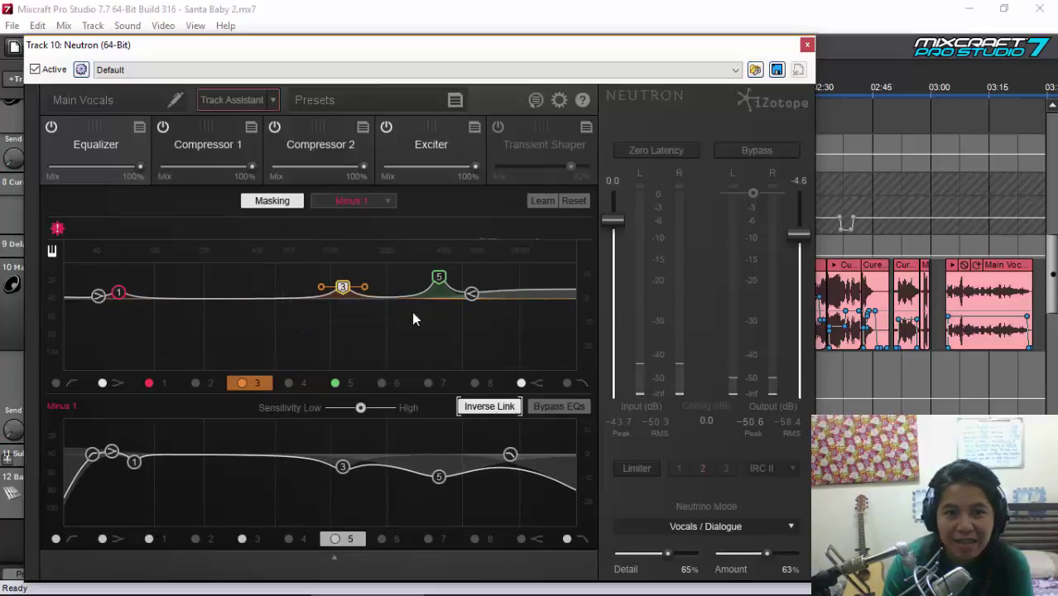